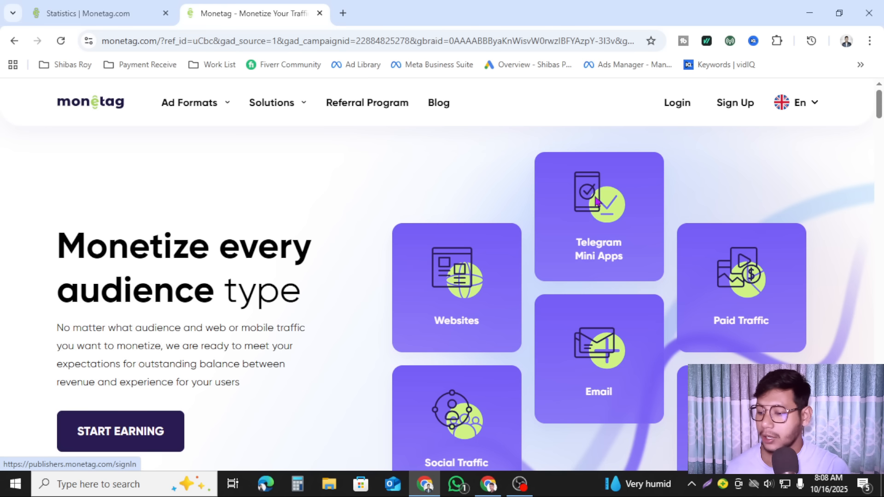
# Switch to the publisher dashboard and examine the statistics by date, including impressions, profit and CPM.
pyautogui.click(116, 7)
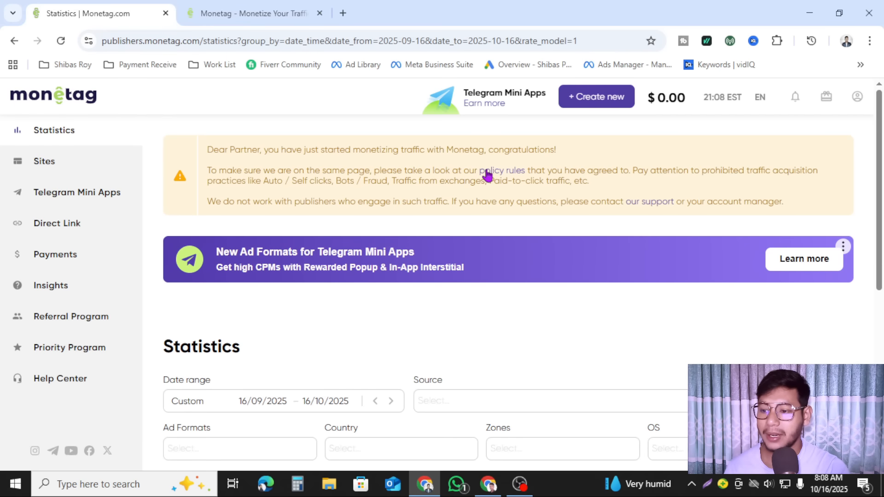
pyautogui.scroll(-1, 677, 260)
pyautogui.scroll(-6, 677, 260)
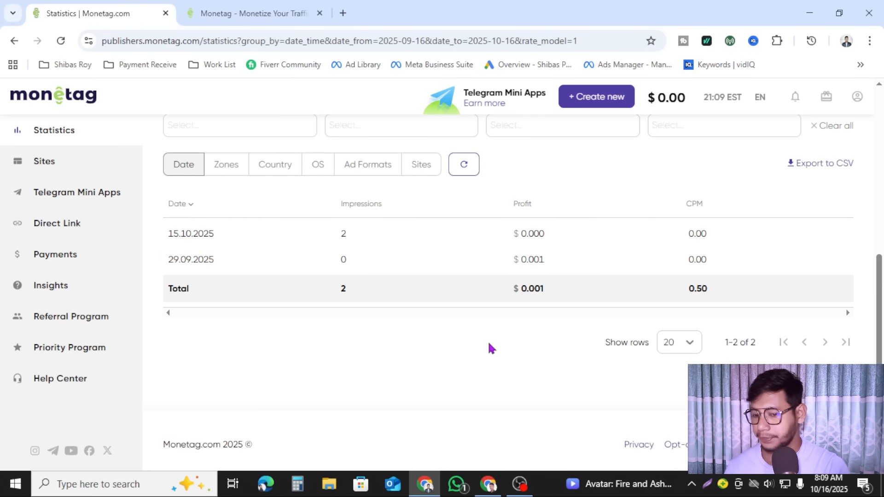
pyautogui.scroll(3, 492, 346)
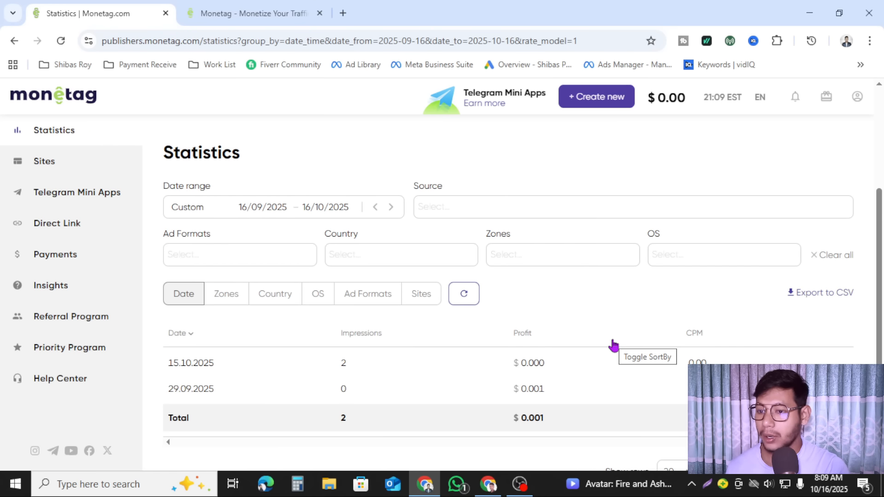
pyautogui.scroll(-3, 613, 346)
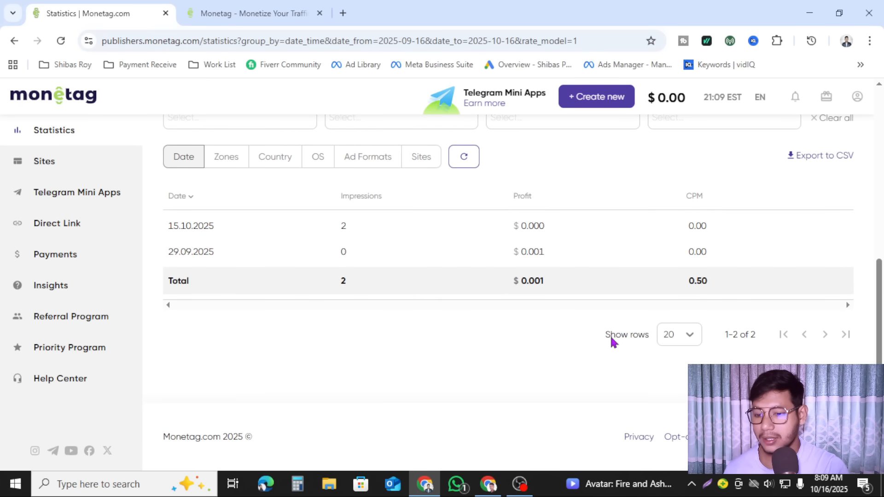
pyautogui.scroll(2, 584, 311)
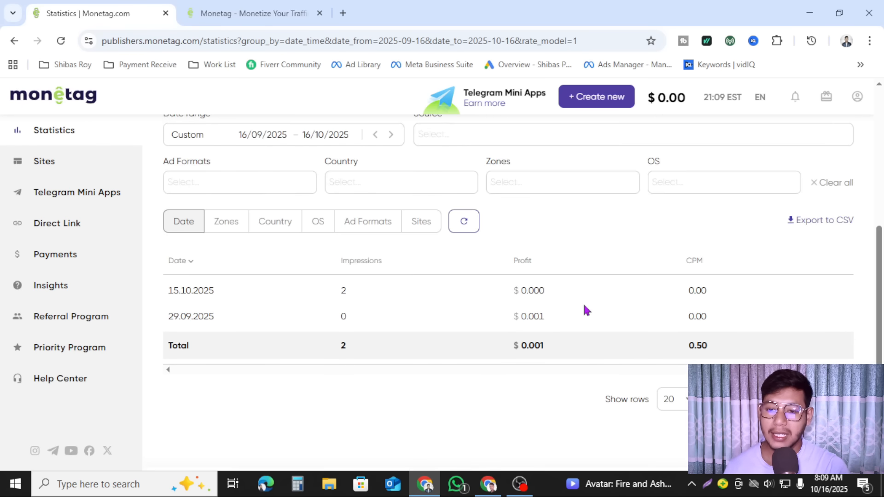
pyautogui.scroll(-2, 579, 331)
pyautogui.scroll(4, 446, 290)
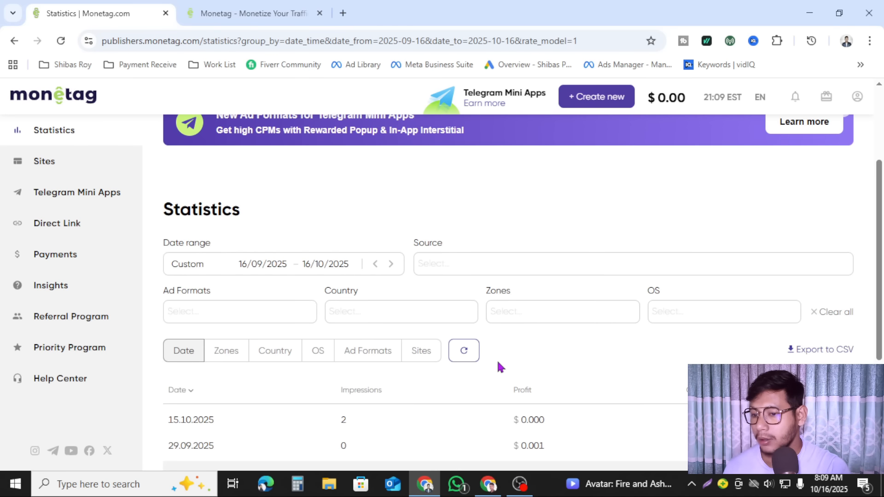
pyautogui.scroll(3, 539, 352)
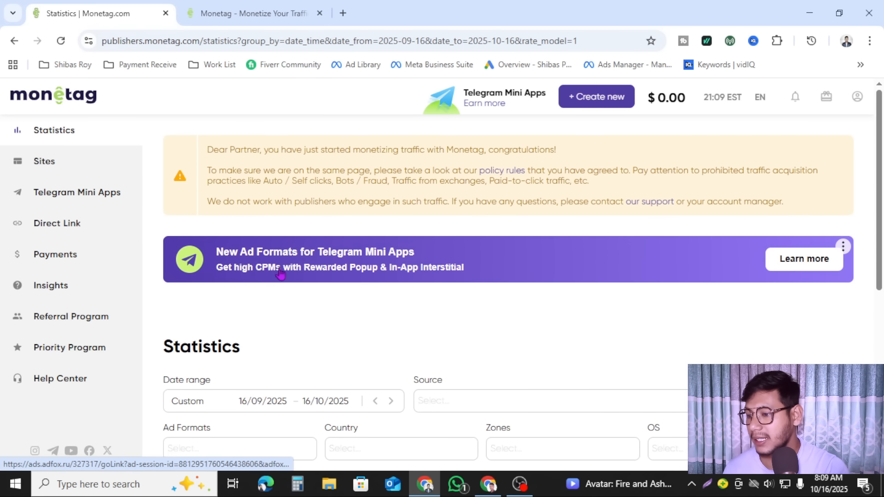
# Review the existing direct links, and examine the available payment options with their minimum payouts and fees.
pyautogui.click(62, 227)
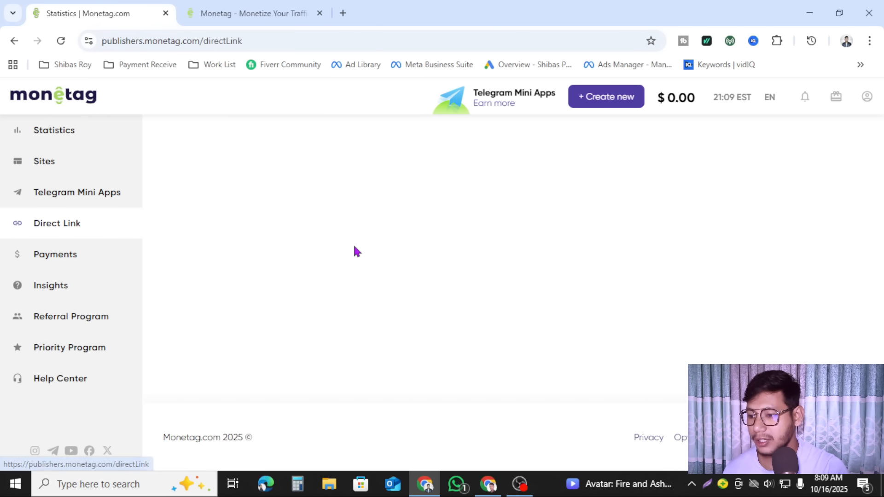
pyautogui.scroll(-1, 413, 262)
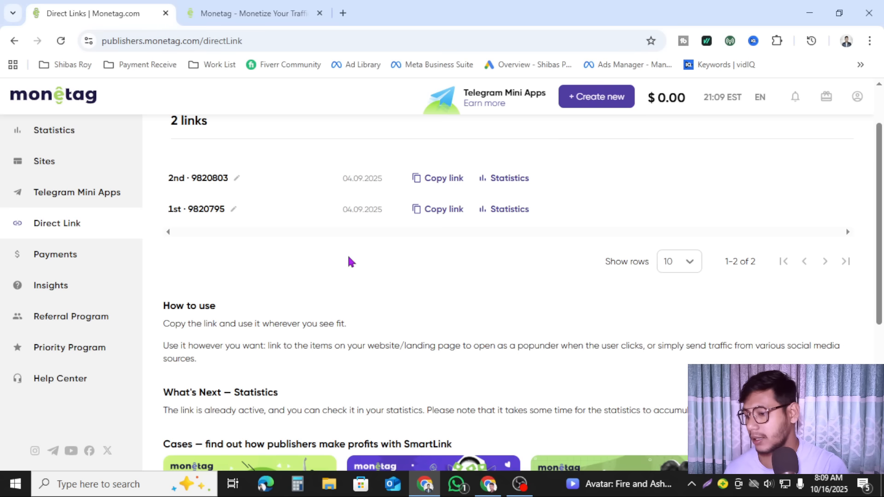
pyautogui.click(81, 256)
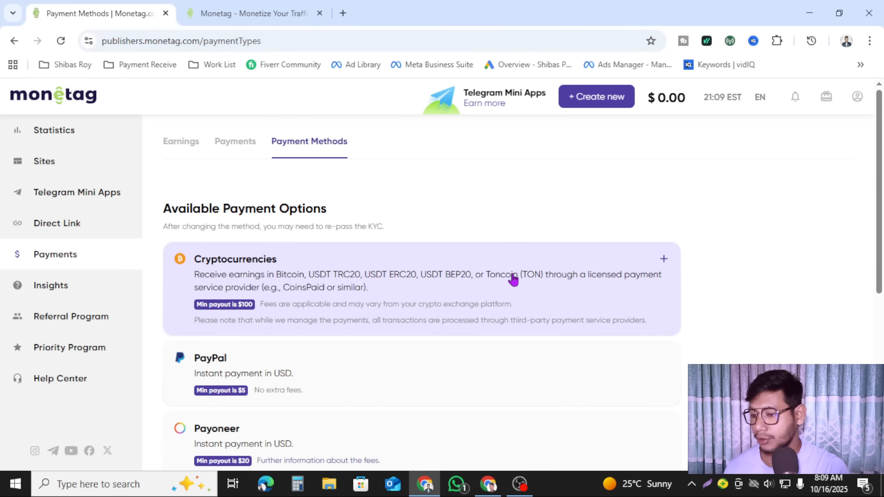
pyautogui.scroll(-1, 509, 278)
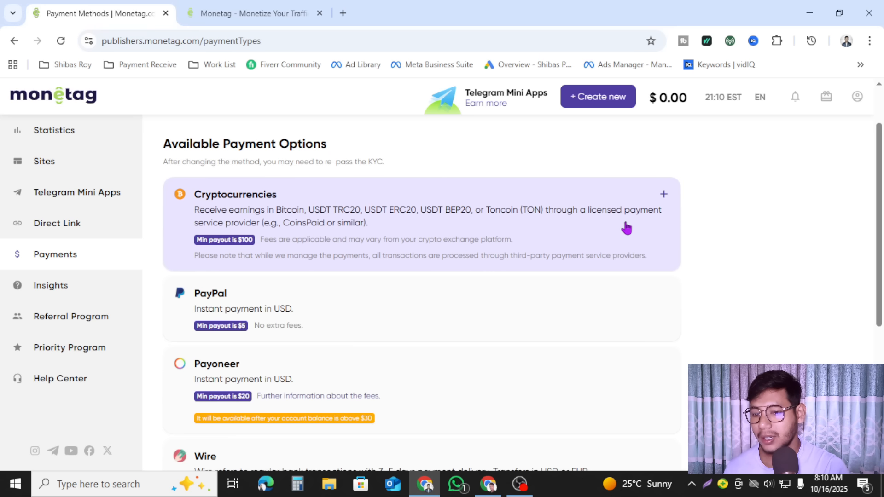
pyautogui.scroll(-1, 497, 274)
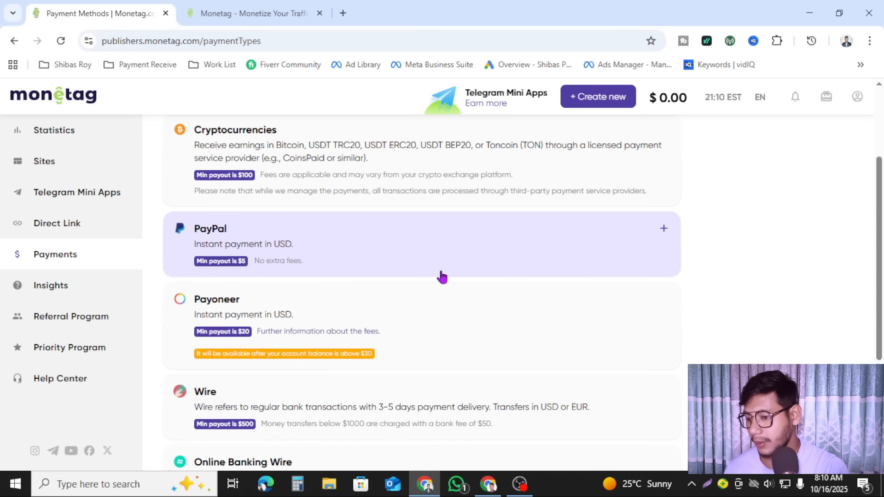
pyautogui.scroll(-1, 393, 260)
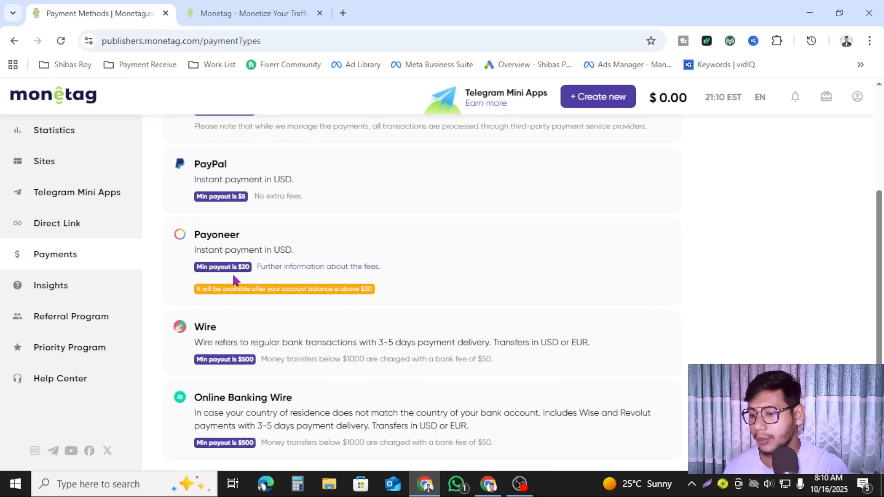
pyautogui.scroll(-1, 267, 274)
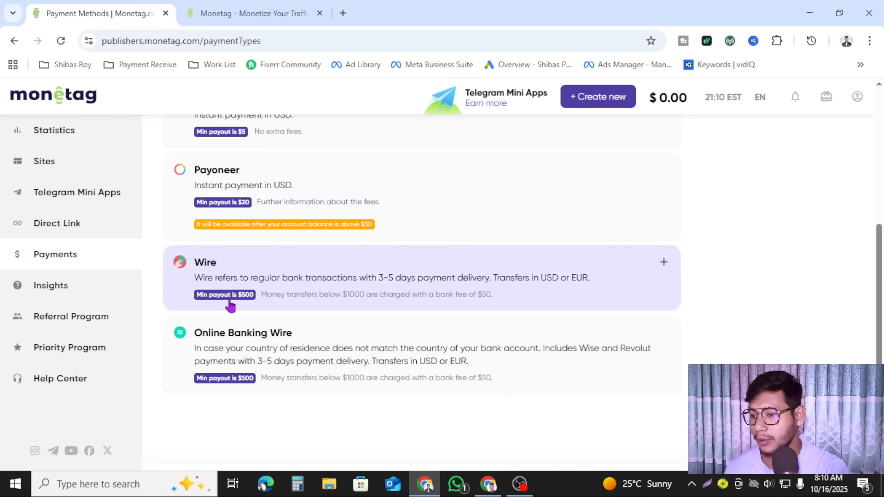
pyautogui.scroll(3, 231, 306)
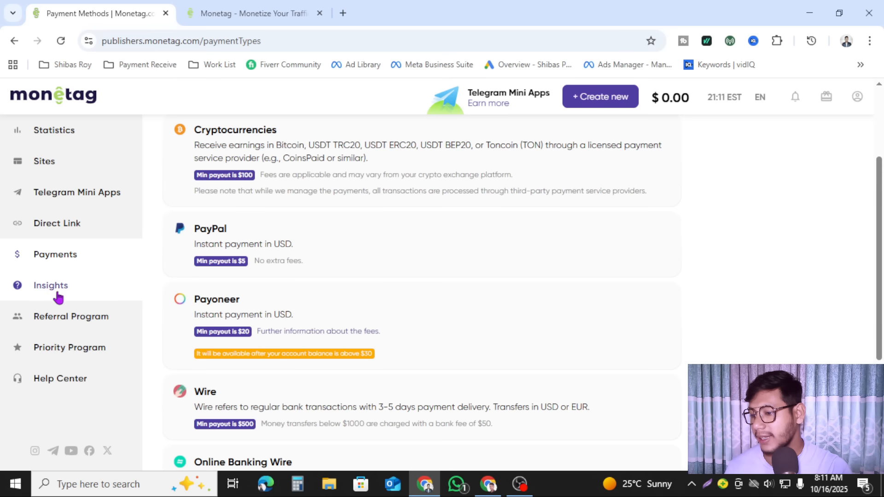
# Review the Referral Program's reward terms and get the referral link for sharing.
pyautogui.click(60, 324)
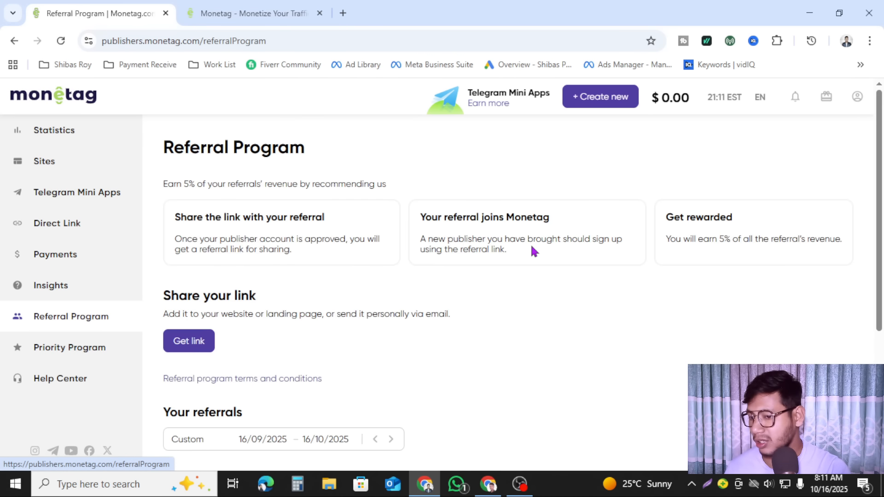
pyautogui.scroll(-3, 533, 251)
pyautogui.click(186, 218)
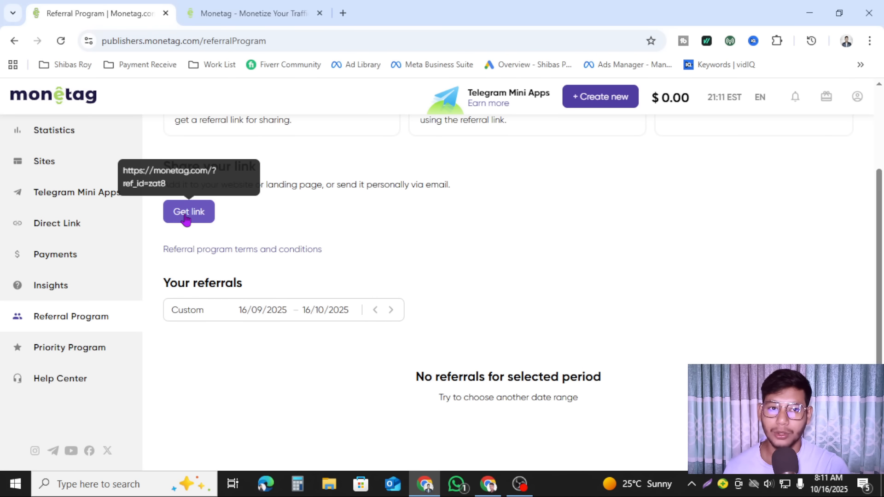
pyautogui.scroll(2, 437, 225)
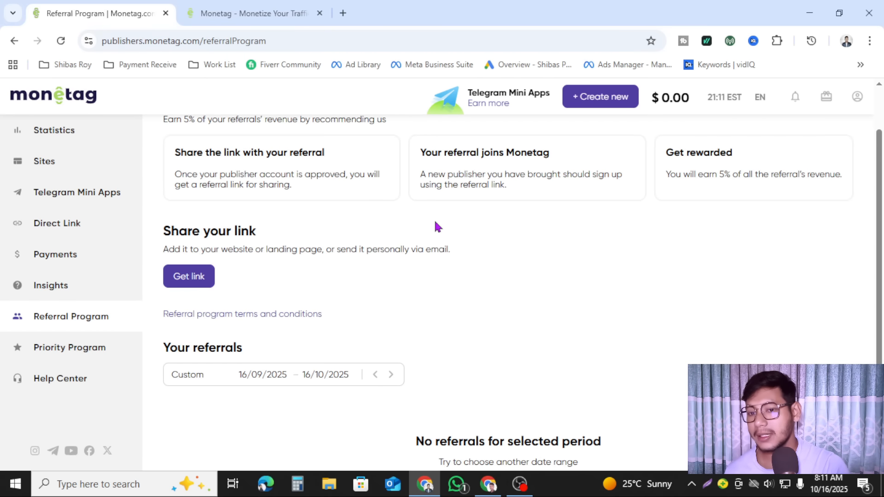
pyautogui.scroll(2, 437, 226)
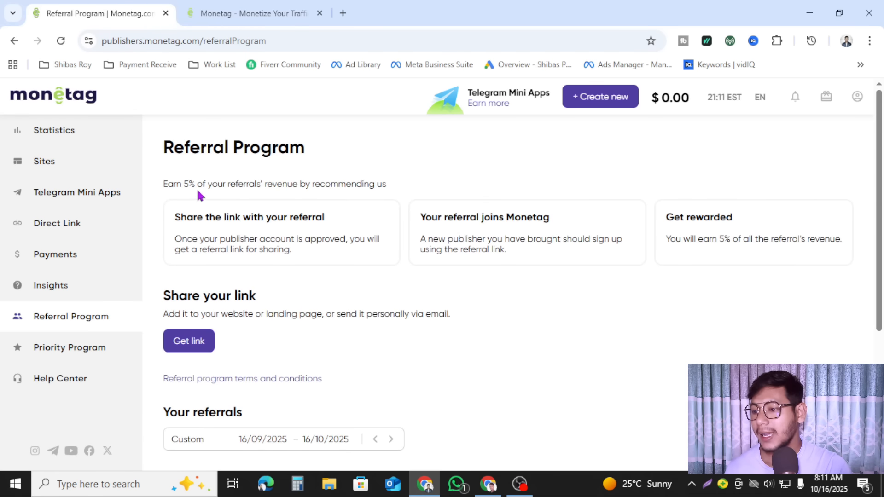
pyautogui.moveTo(163, 184); pyautogui.dragTo(391, 185)
pyautogui.click(392, 185)
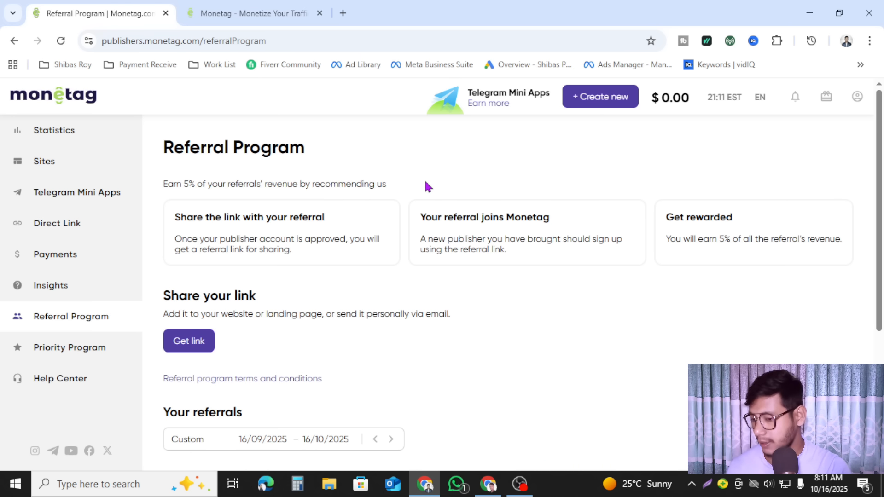
pyautogui.scroll(-1, 398, 260)
pyautogui.click(196, 282)
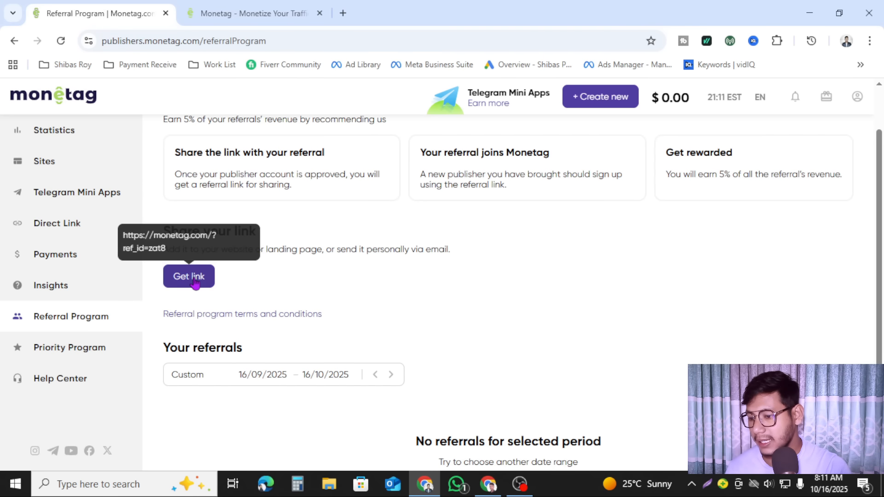
pyautogui.click(182, 276)
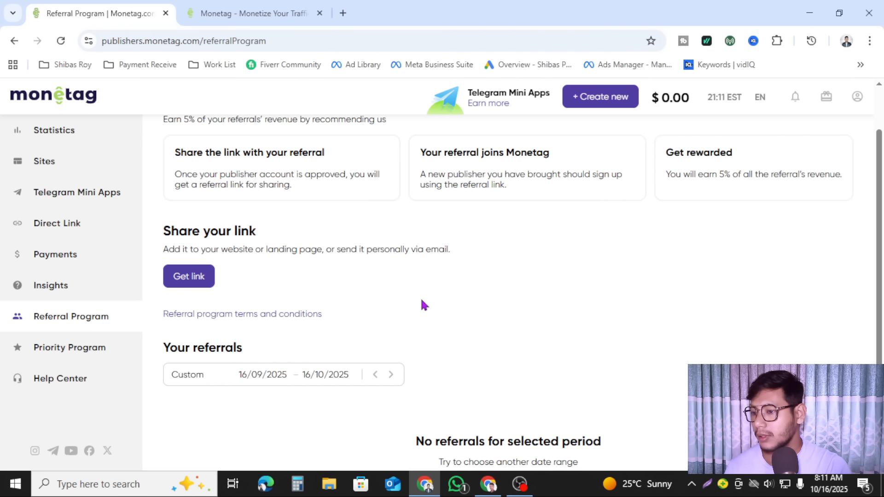
pyautogui.scroll(1, 424, 305)
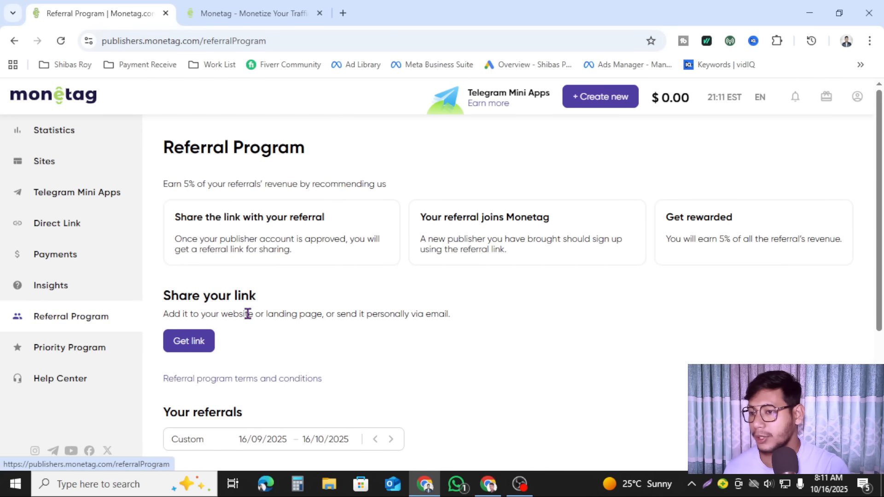
# View the list of sites registered in the publisher account.
pyautogui.click(56, 173)
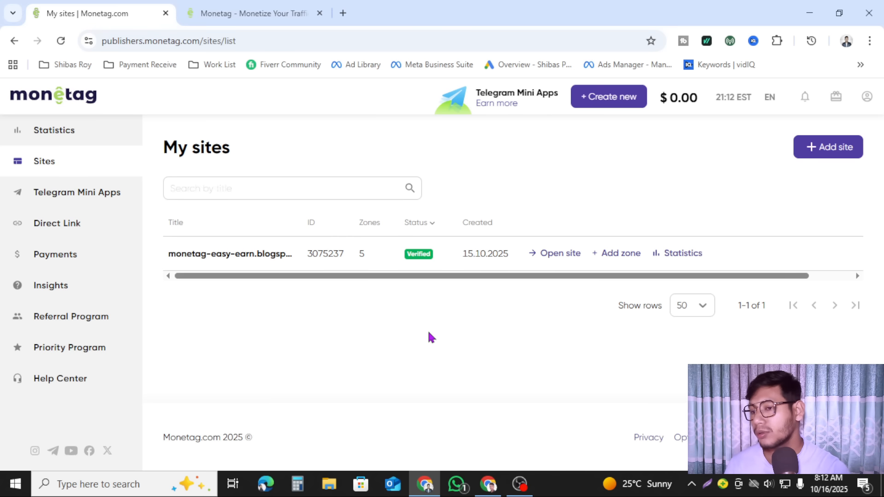
# Search for "blogger" in a new browser tab, open the Blogger dashboard and dismiss the beta features notice.
pyautogui.click(344, 13)
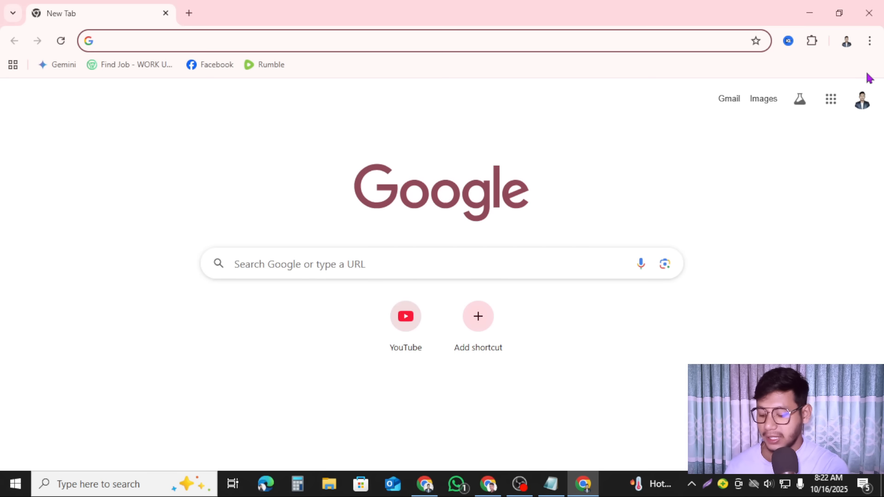
pyautogui.write('b')
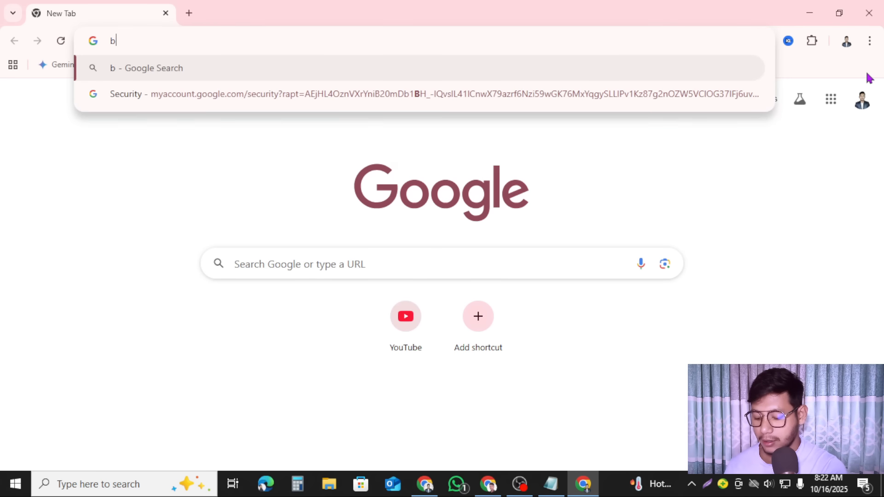
pyautogui.write('logger')
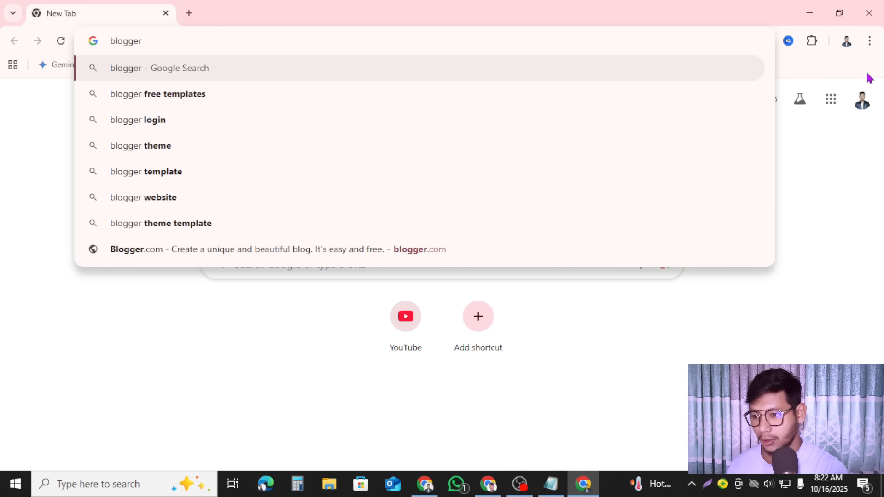
pyautogui.press('Return')
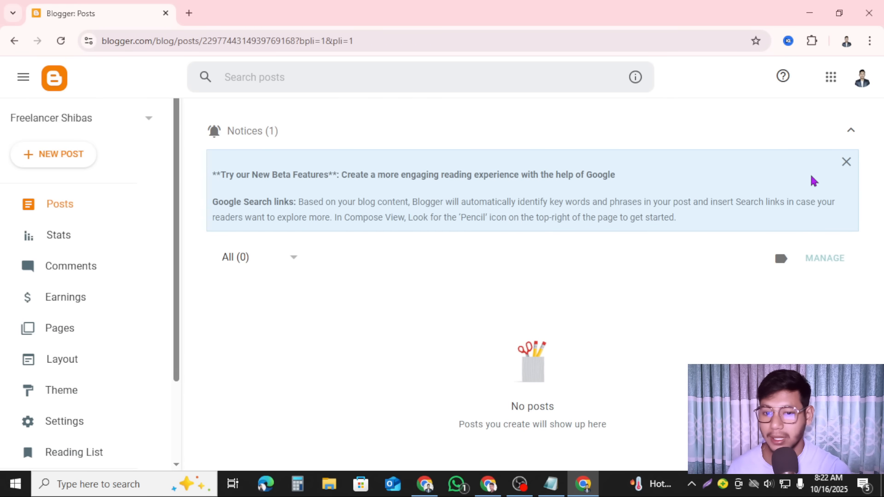
pyautogui.click(846, 162)
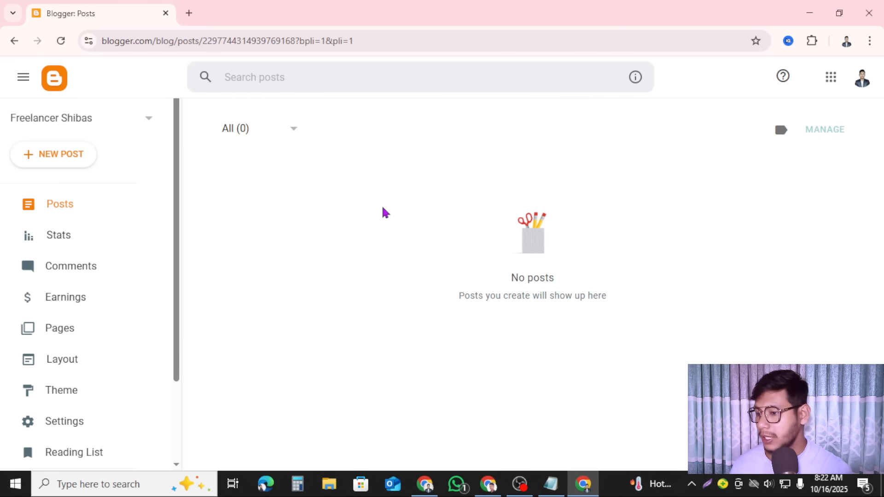
# Start creating a new blog with the title "Make Money" and continue to its address.
pyautogui.click(150, 121)
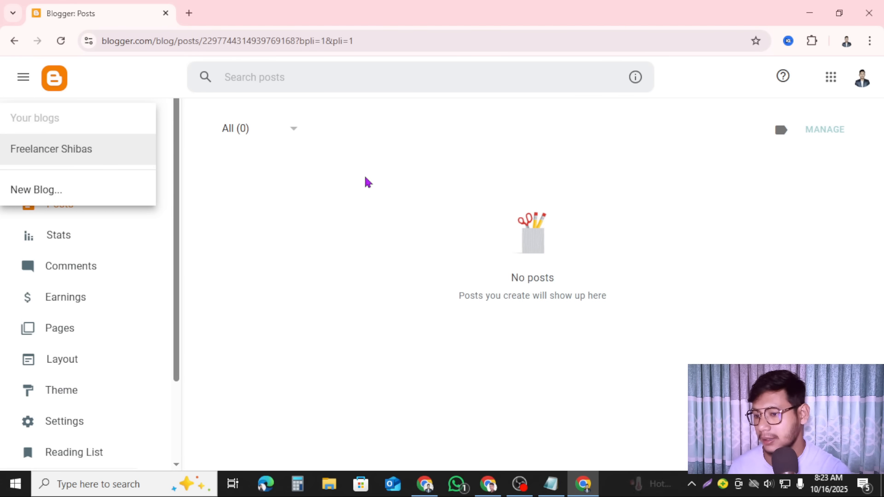
pyautogui.click(367, 182)
pyautogui.click(148, 122)
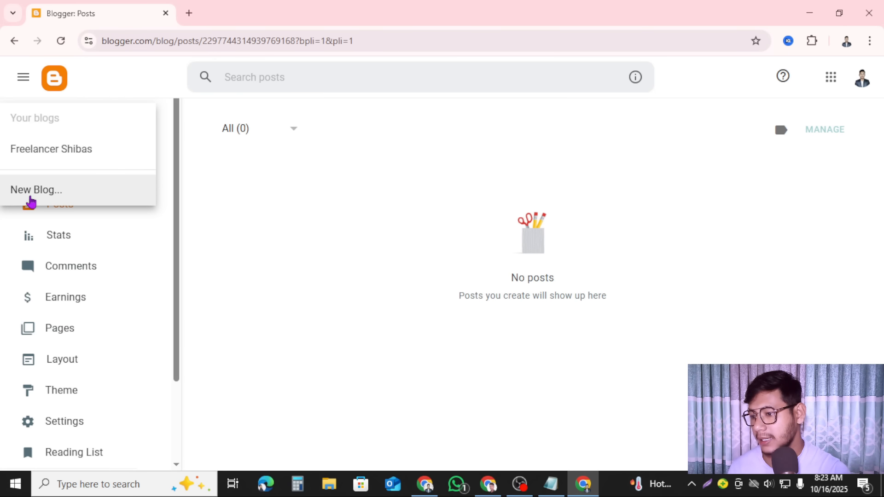
pyautogui.click(56, 191)
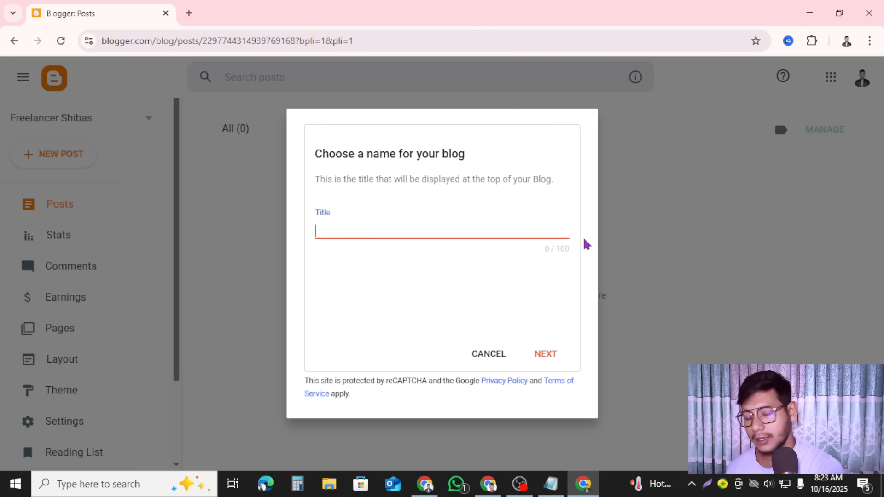
pyautogui.write('mo')
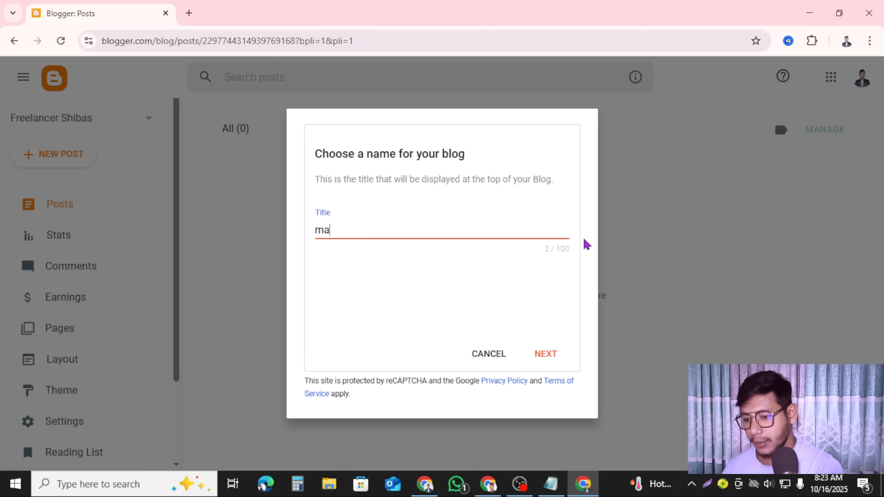
pyautogui.press('BackSpace')
pyautogui.press('BackSpace')
pyautogui.write('Mak')
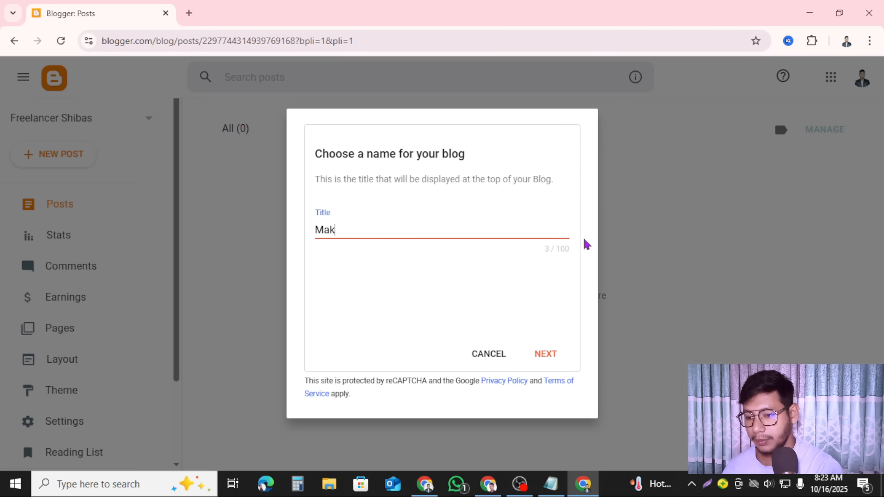
pyautogui.write('e Money')
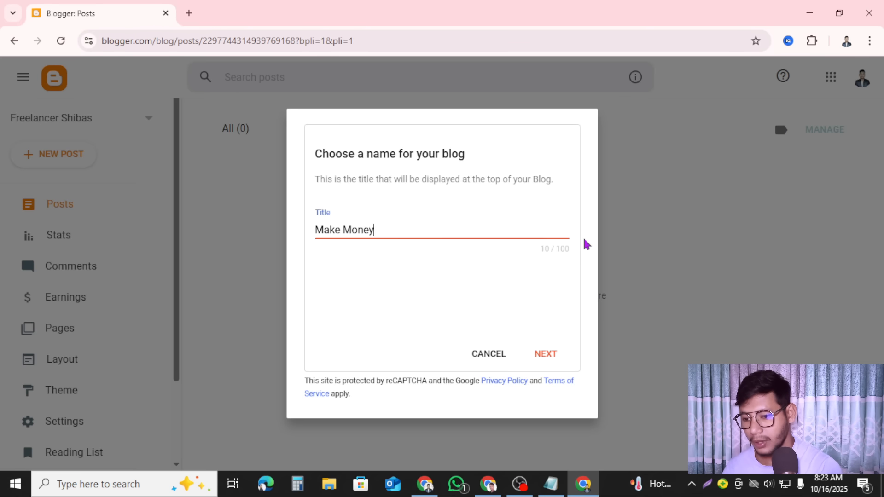
pyautogui.click(545, 356)
# Try "makemoney", "makemoney12" and "make-money" as the new blog's blogspot.com address.
pyautogui.click(356, 232)
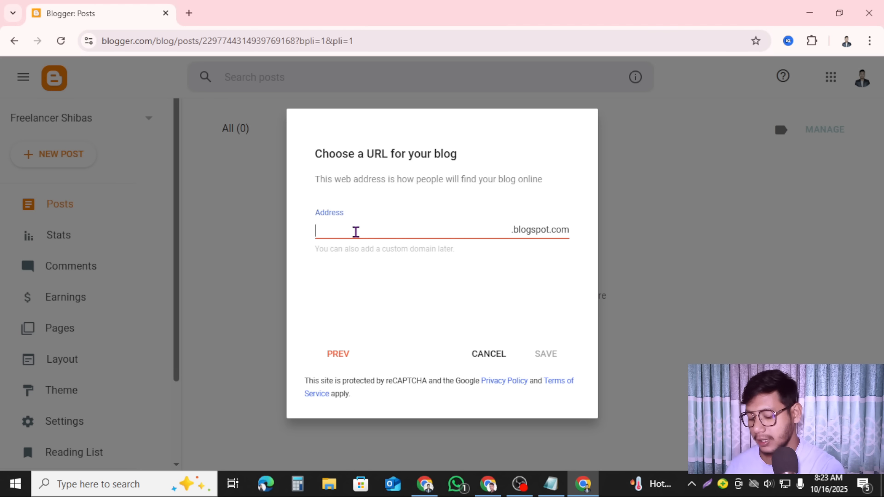
pyautogui.write('make')
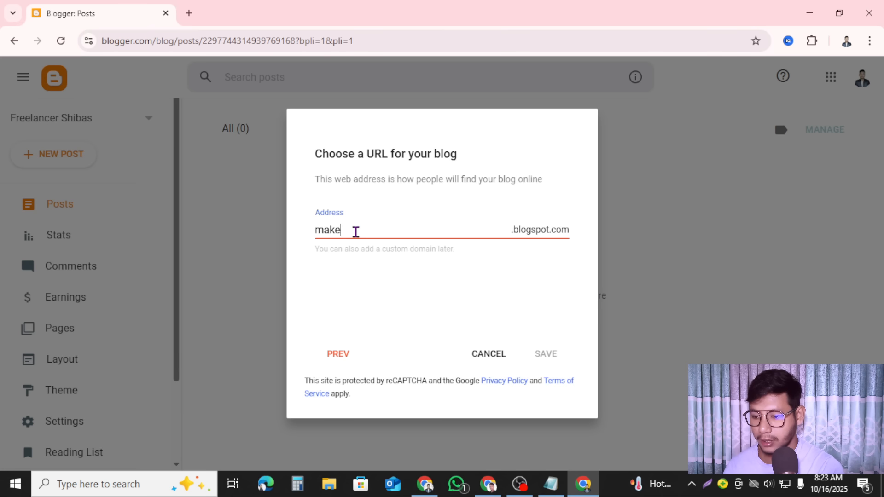
pyautogui.write('money')
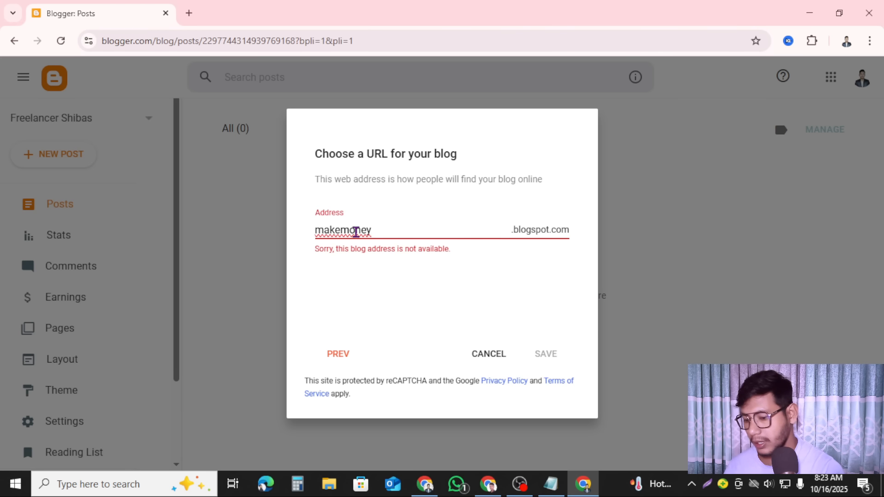
pyautogui.write('12')
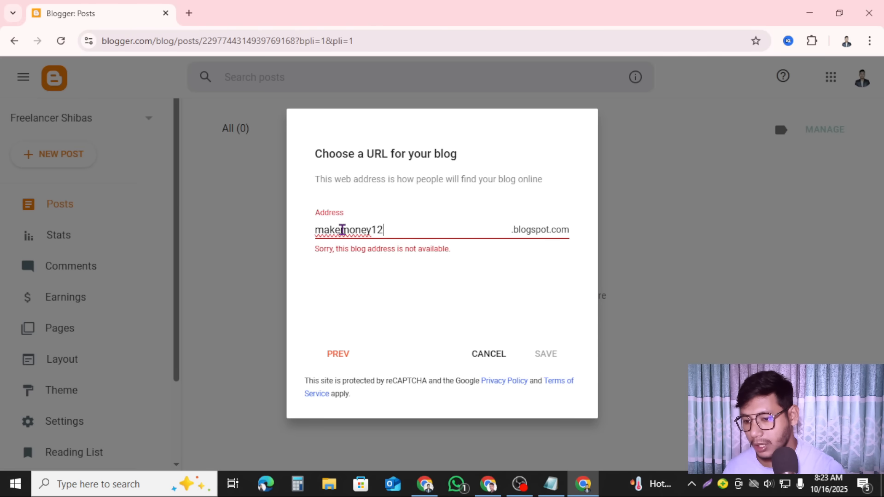
pyautogui.write('-')
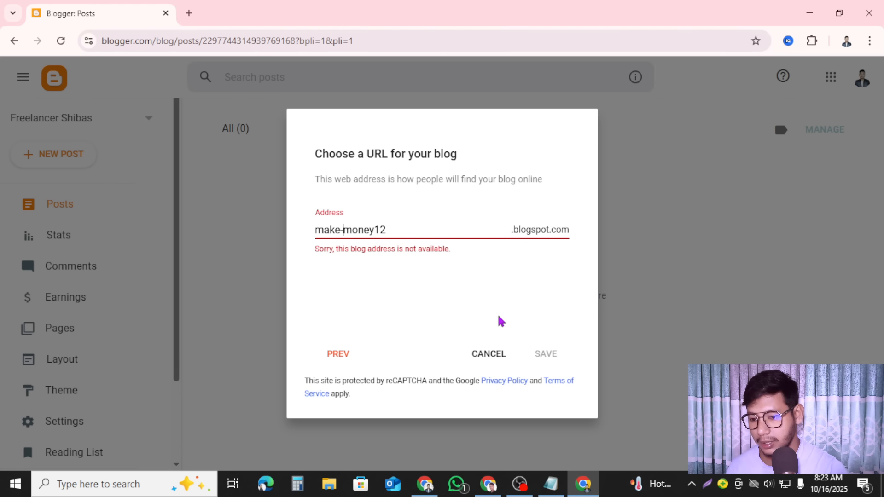
pyautogui.click(398, 237)
pyautogui.press('BackSpace')
pyautogui.press('BackSpace')
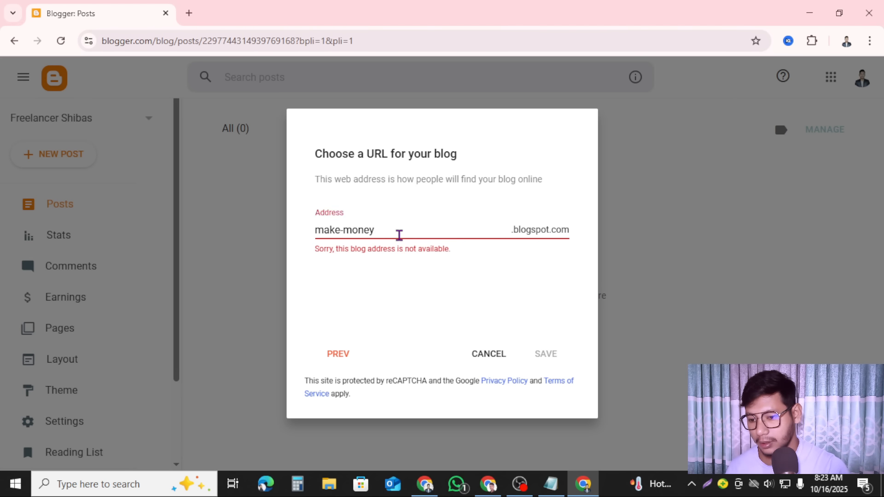
# Enter "make-moneyfrommonetag" as the new blog's address and cancel the blog creation.
pyautogui.write('on')
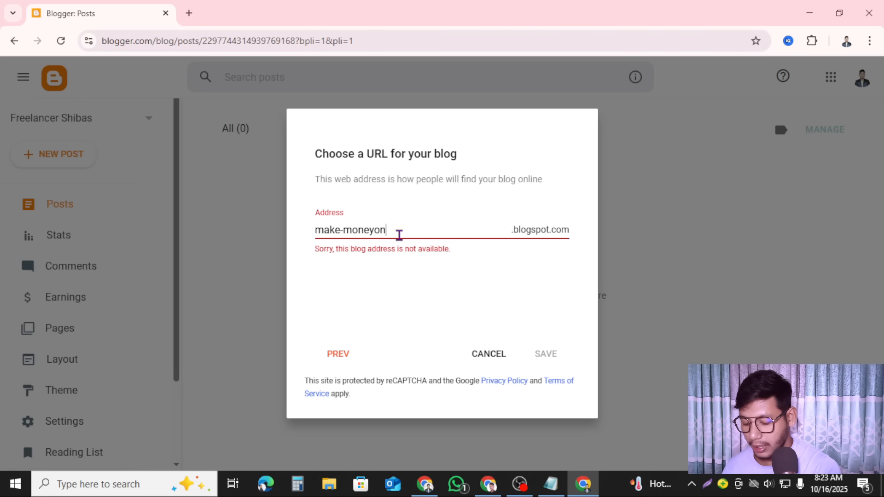
pyautogui.press('BackSpace')
pyautogui.press('BackSpace')
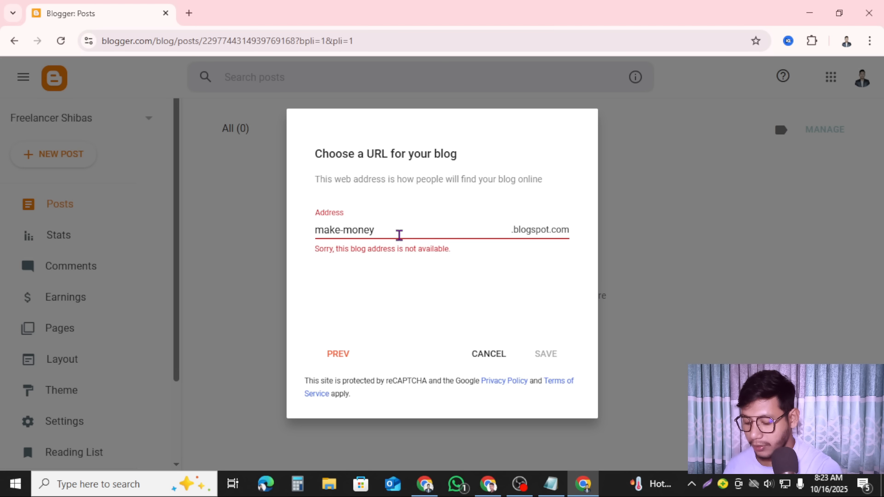
pyautogui.write('from')
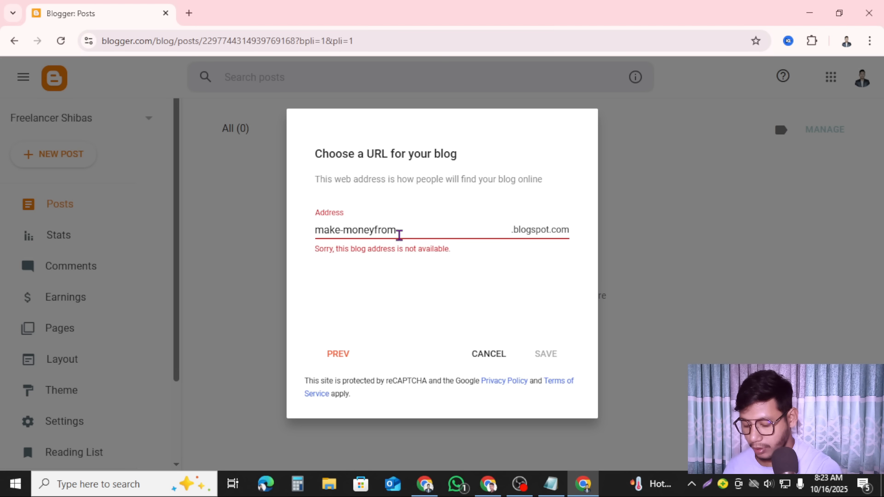
pyautogui.write('moneta')
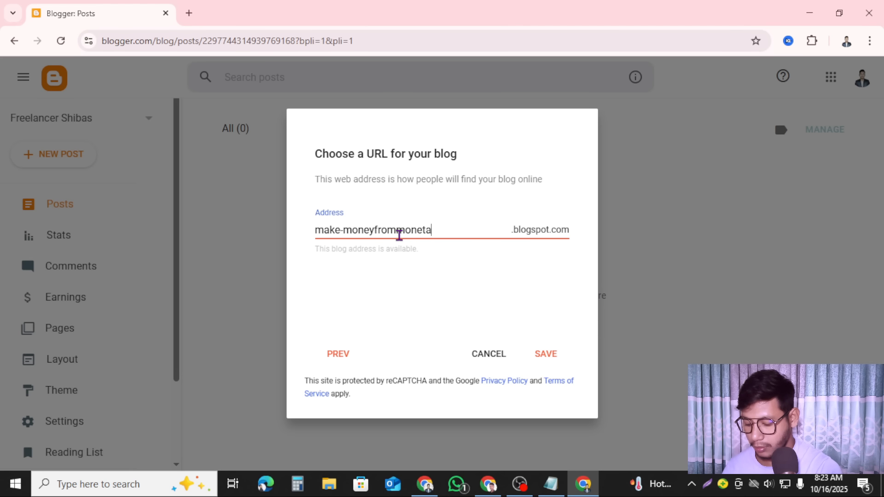
pyautogui.write('g')
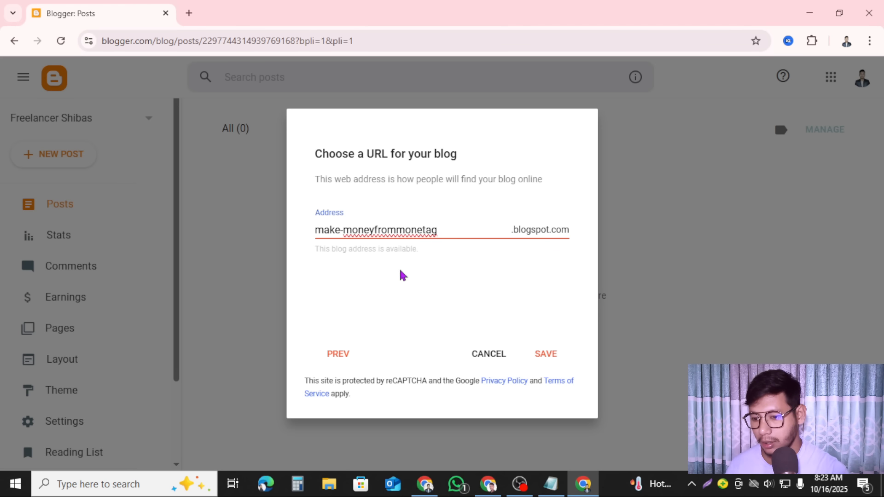
pyautogui.click(545, 356)
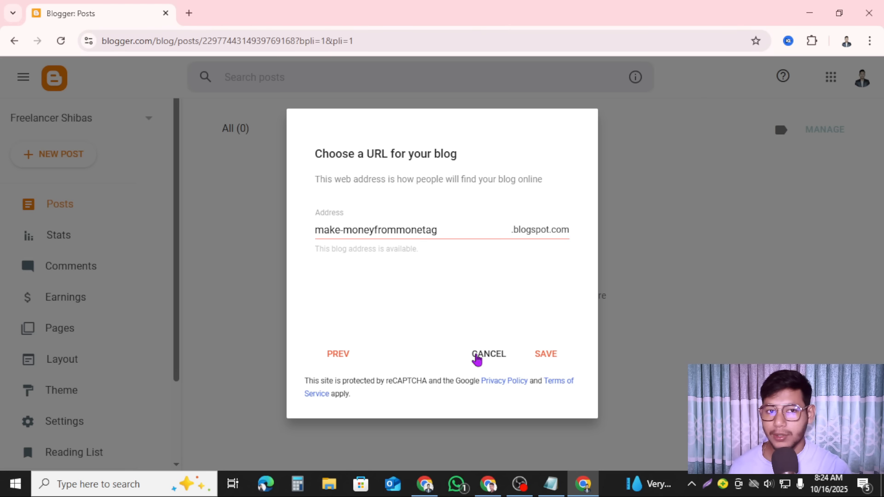
pyautogui.click(476, 357)
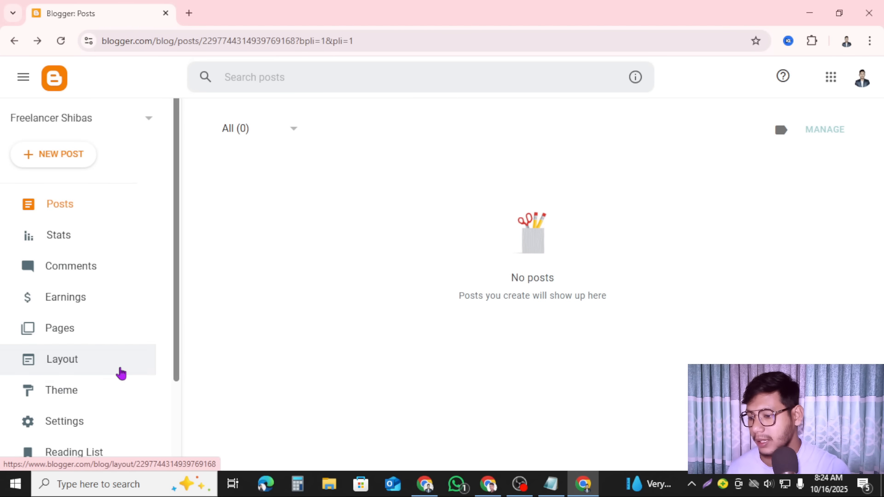
# Switch the existing blog's theme to the first generation Classic theme without a backup.
pyautogui.scroll(-2, 120, 373)
pyautogui.scroll(2, 111, 295)
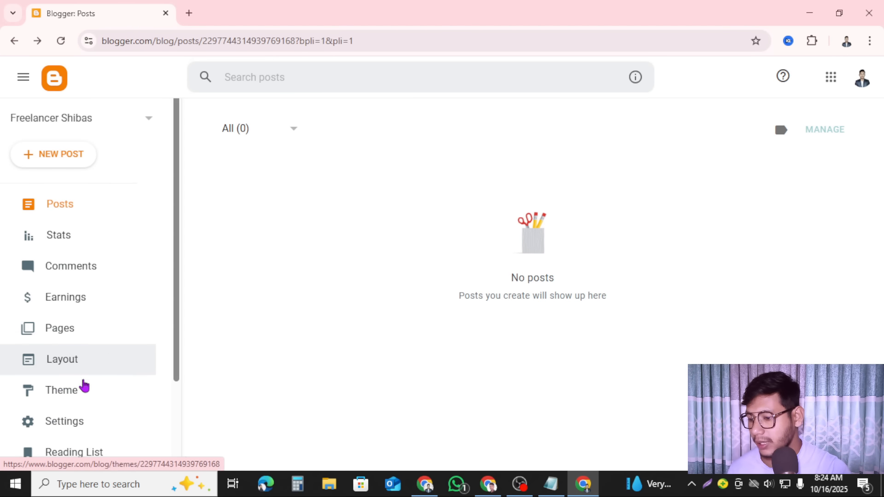
pyautogui.scroll(-2, 110, 358)
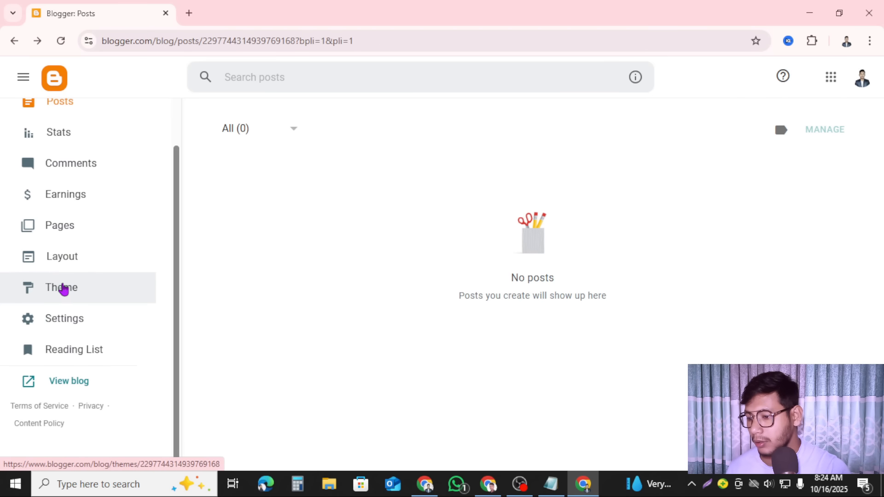
pyautogui.click(63, 289)
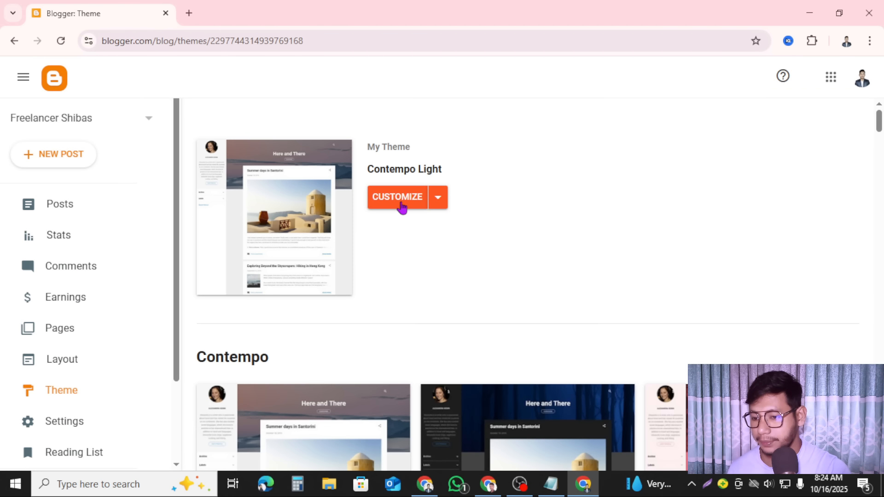
pyautogui.click(439, 198)
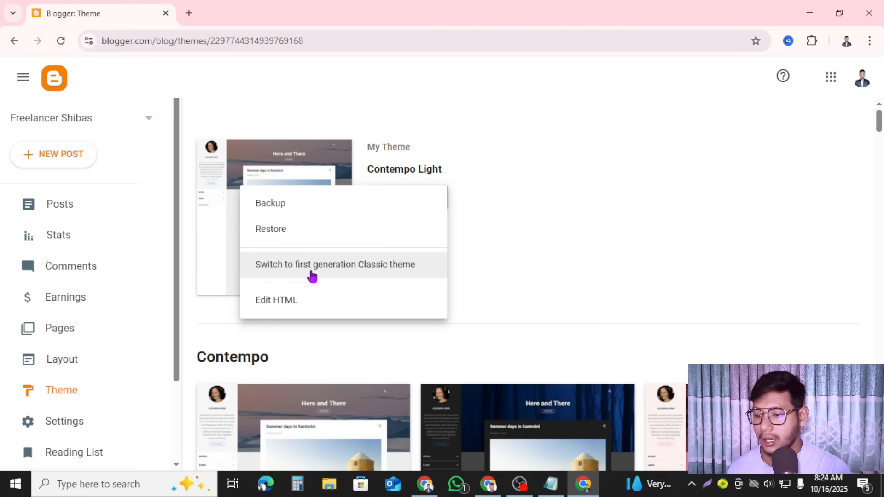
pyautogui.click(339, 275)
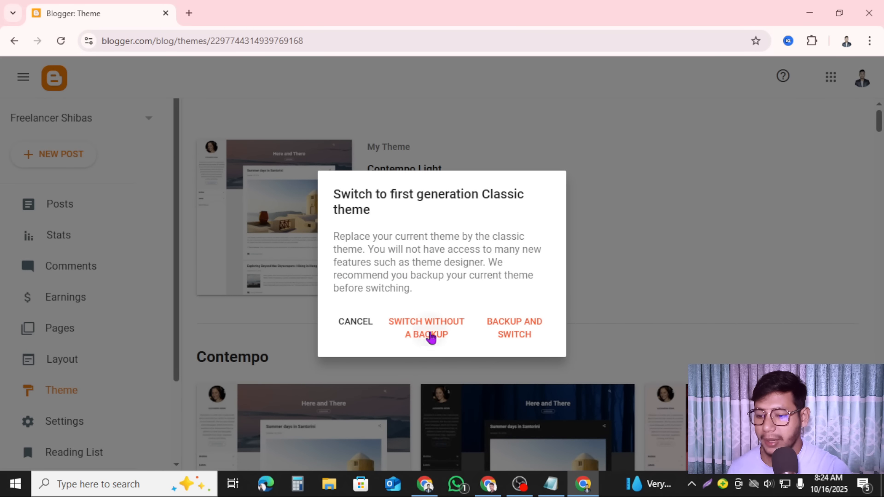
pyautogui.click(431, 335)
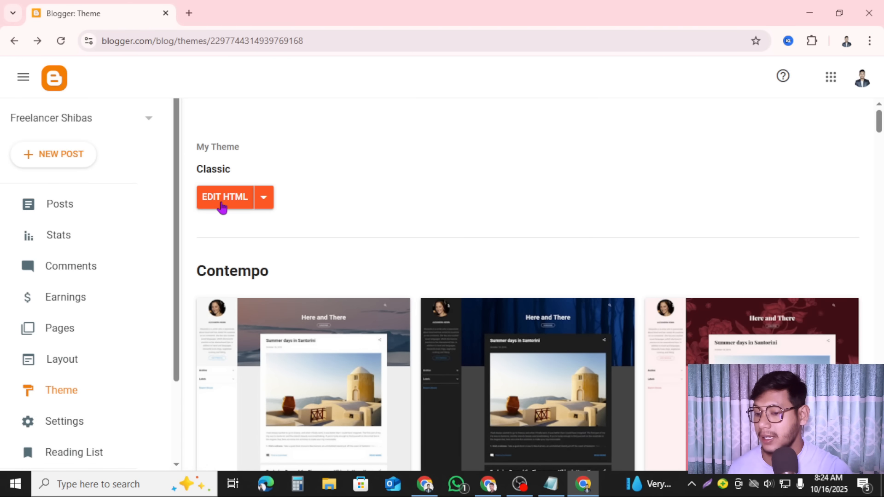
# Open the Classic theme's HTML for editing, and copy all the code from the "monitag coding" file in Notepad.
pyautogui.click(222, 202)
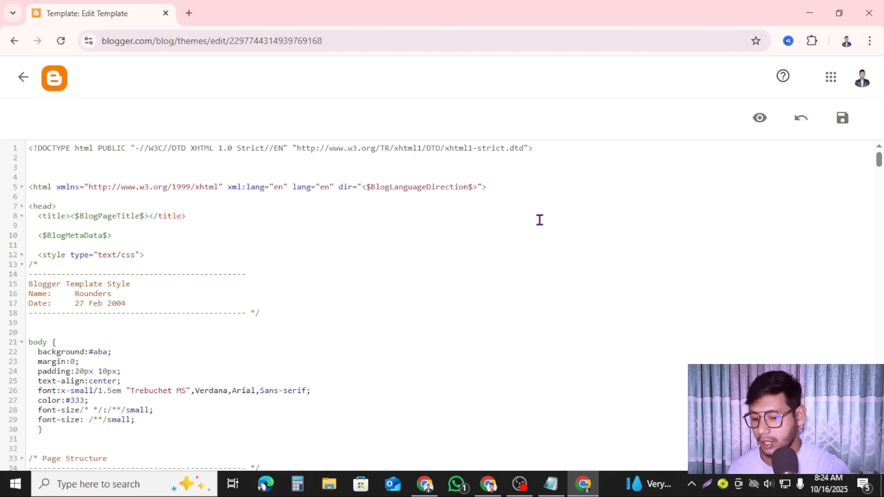
pyautogui.moveTo(586, 489); pyautogui.dragTo(552, 490)
pyautogui.click(586, 491)
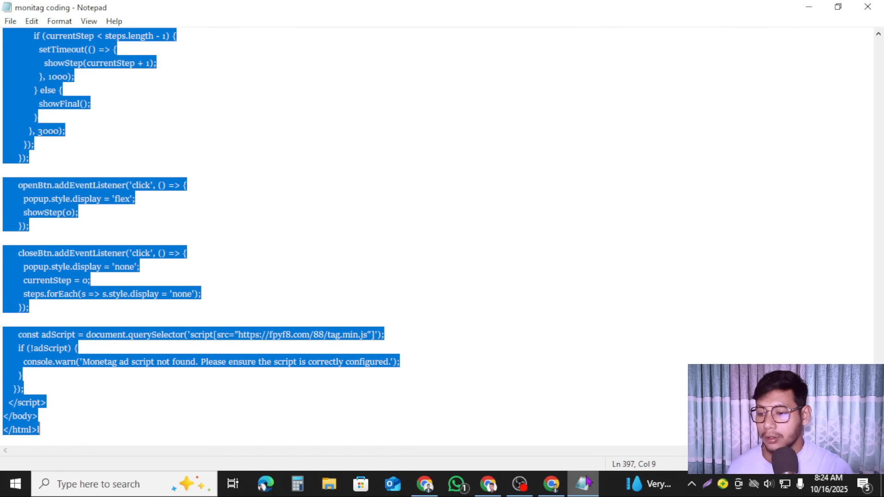
pyautogui.click(215, 157)
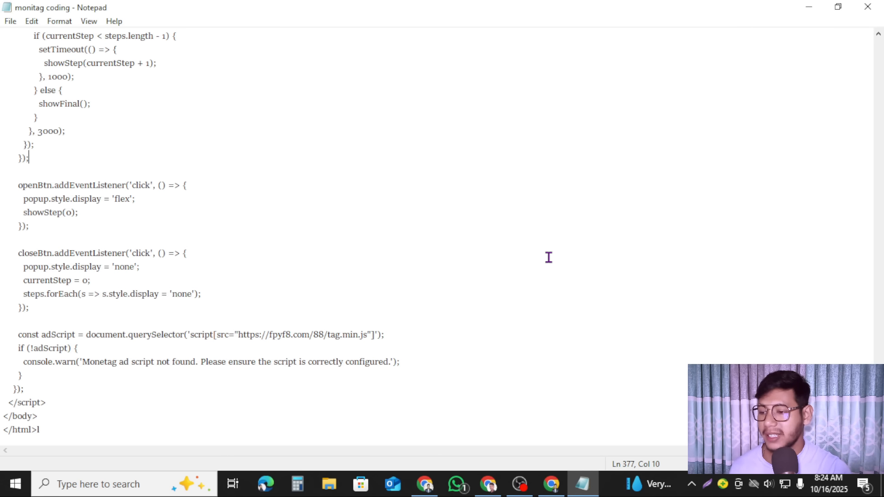
pyautogui.click(293, 199)
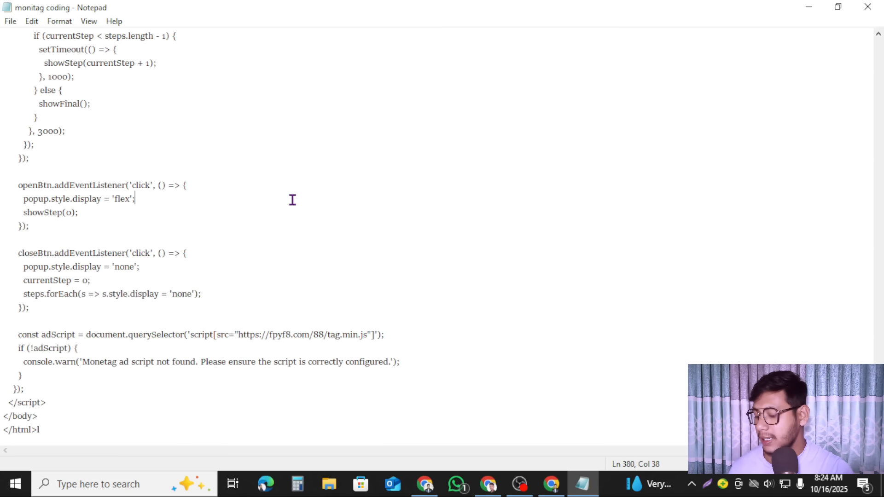
pyautogui.hotkey('ctrl', 'a')
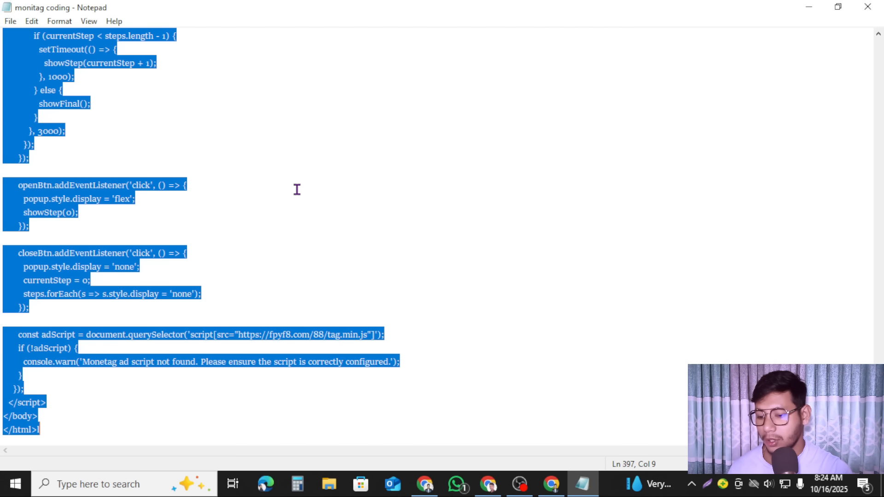
# Back in Blogger, replace the theme's entire HTML with the copied code and save the template.
pyautogui.click(551, 484)
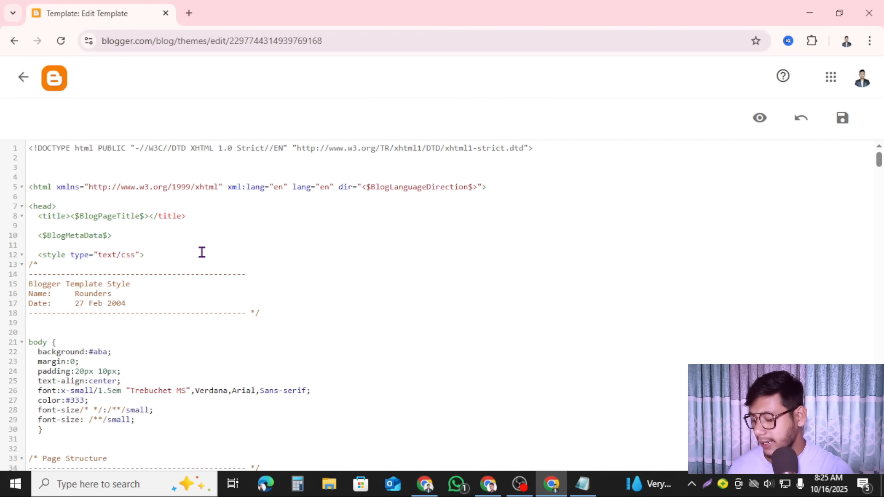
pyautogui.hotkey('ctrl', 'a')
pyautogui.hotkey('ctrl', 'v')
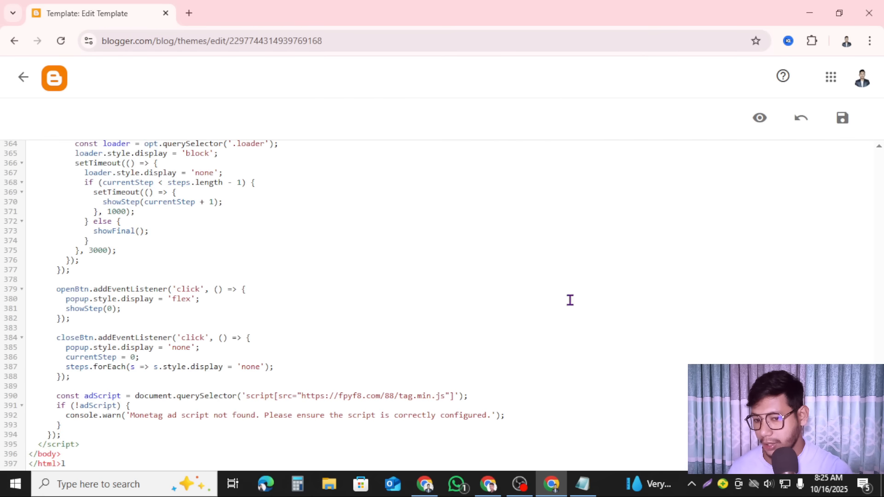
pyautogui.scroll(15, 681, 306)
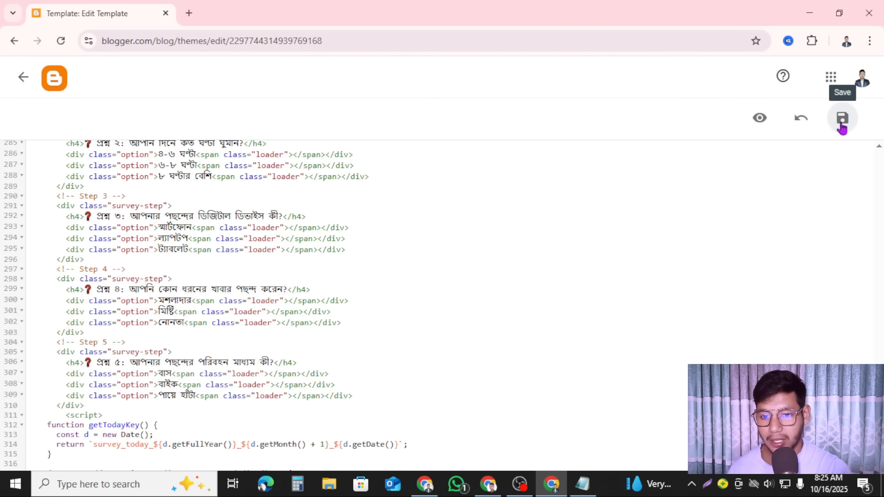
pyautogui.click(842, 121)
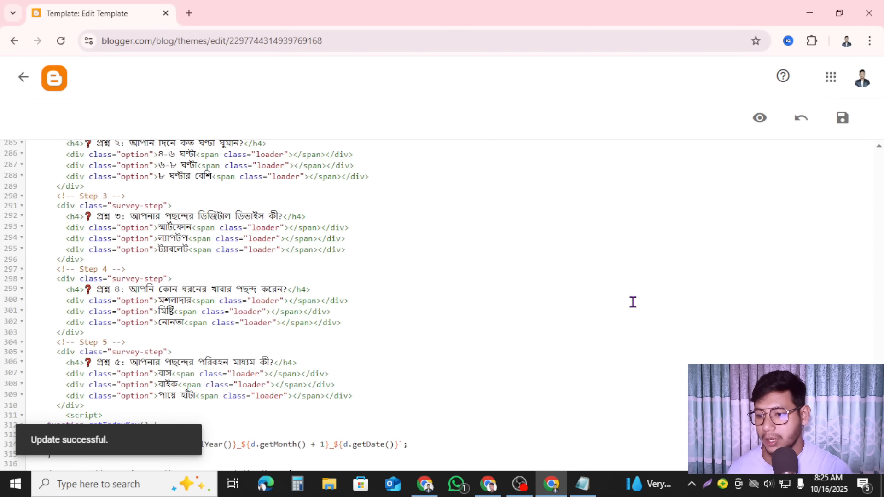
pyautogui.scroll(20, 598, 295)
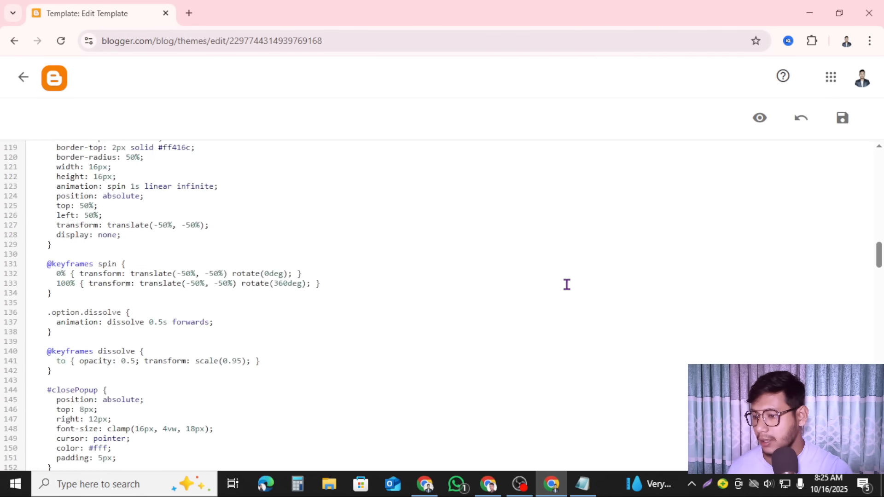
# Leave the template editor, open the live blog to view the survey page, and dismiss the translation offer.
pyautogui.scroll(4, 567, 285)
pyautogui.moveTo(873, 260); pyautogui.dragTo(875, 134)
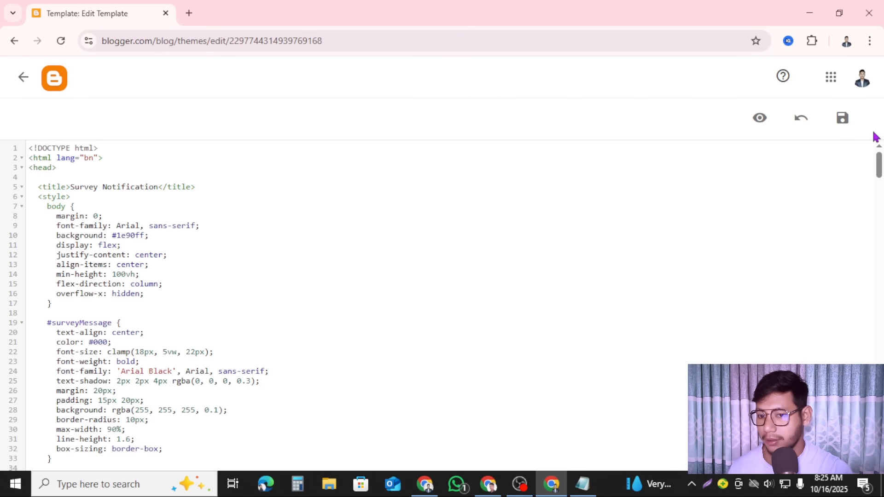
pyautogui.click(21, 78)
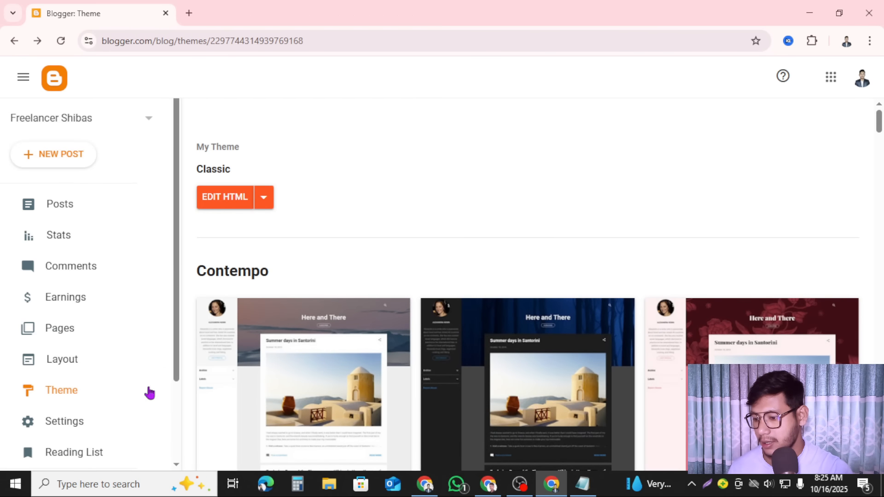
pyautogui.scroll(-2, 88, 414)
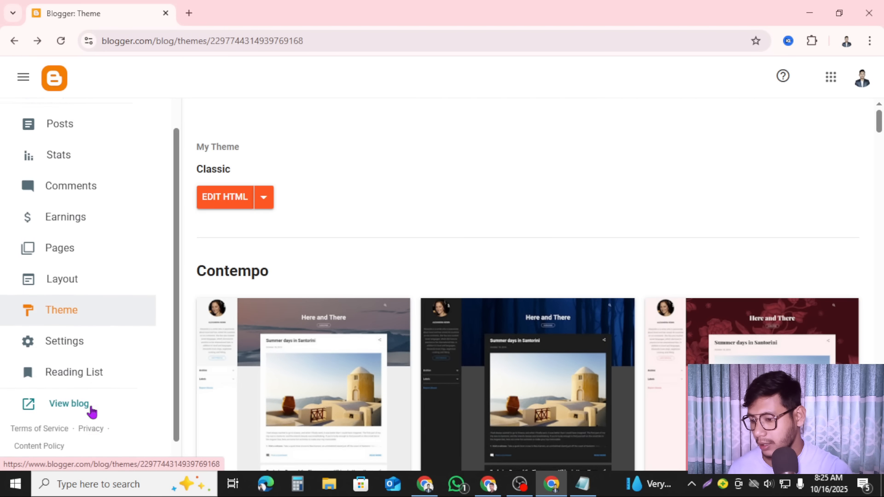
pyautogui.scroll(-1, 92, 412)
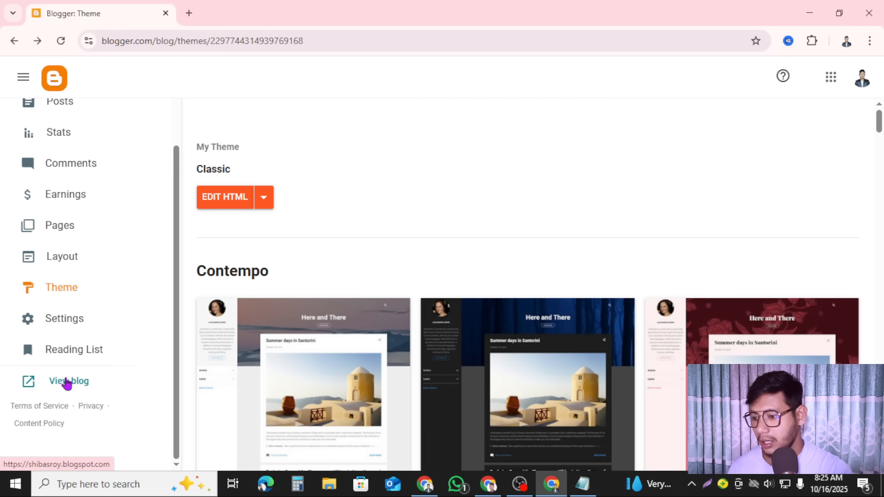
pyautogui.click(68, 382)
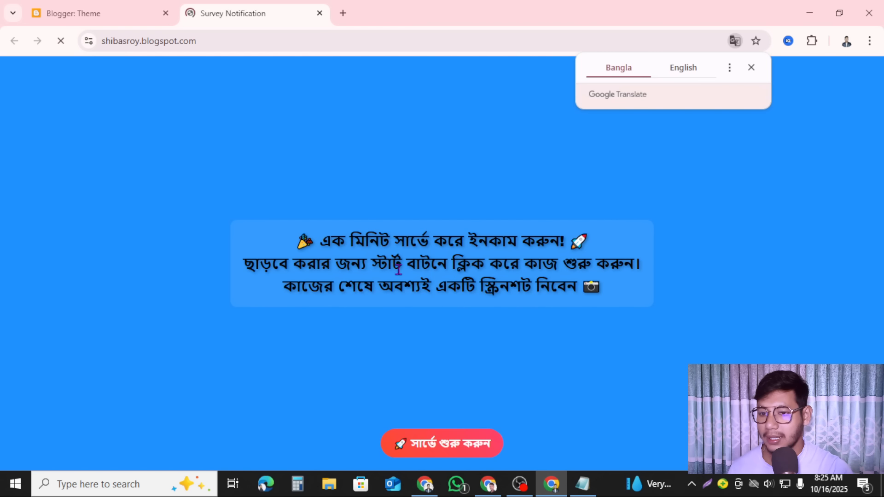
pyautogui.click(751, 67)
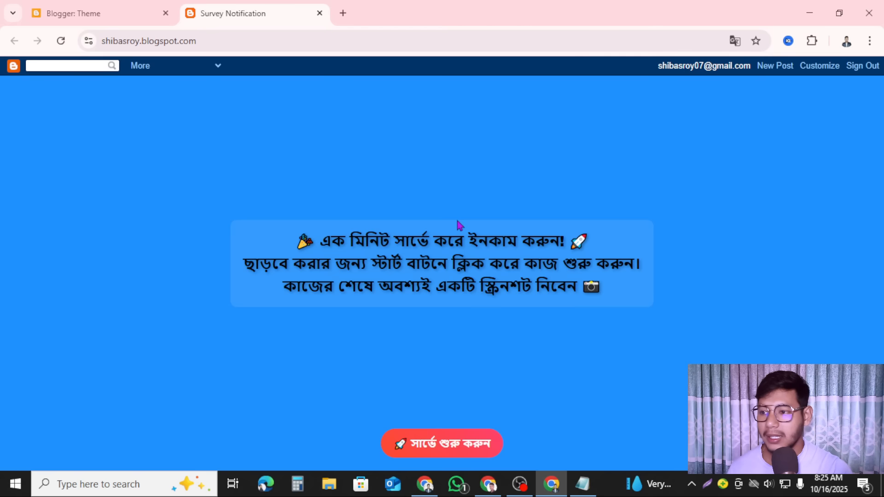
# Copy the live blog's address, switch to Monetag, and add it there as a new site.
pyautogui.click(201, 40)
pyautogui.hotkey('ctrl', 'c')
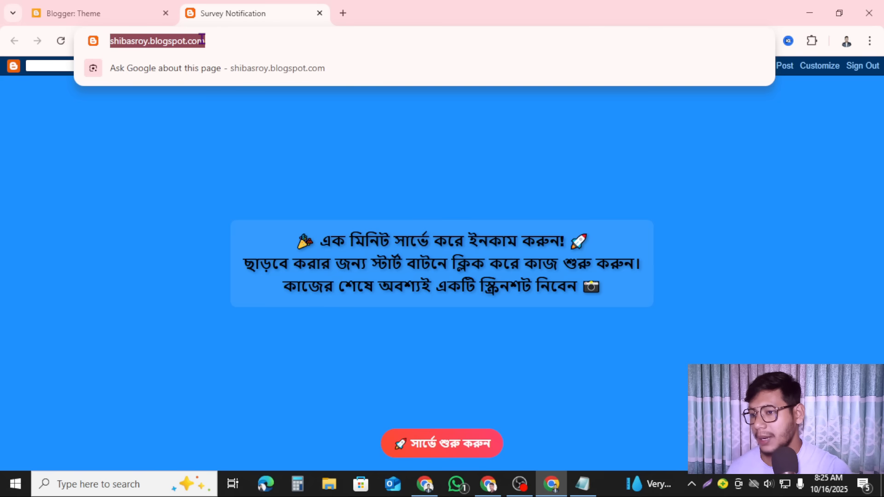
pyautogui.click(424, 484)
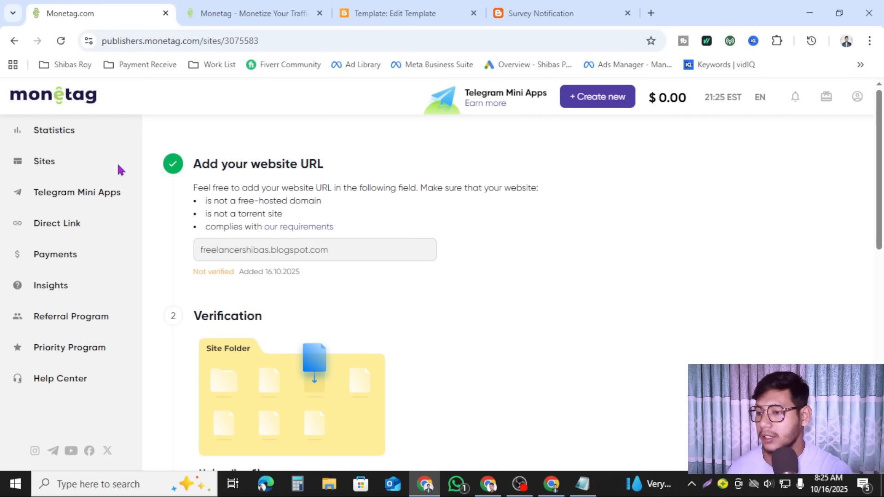
pyautogui.click(78, 168)
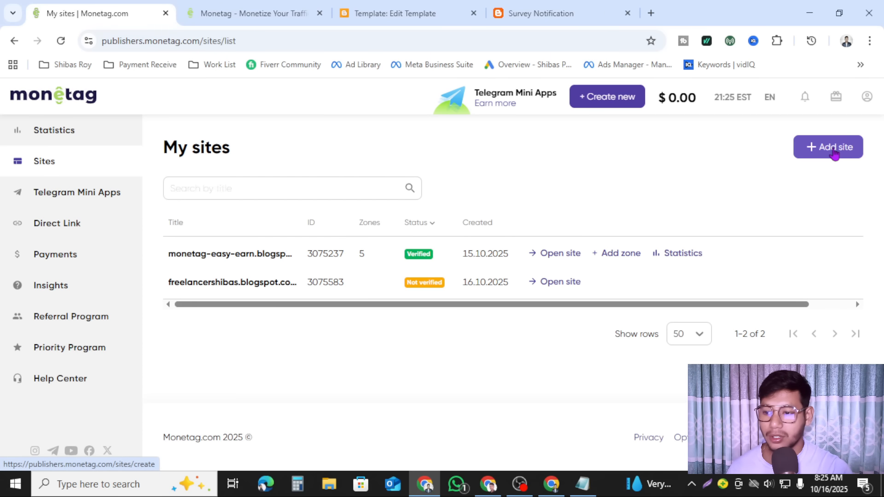
pyautogui.click(835, 155)
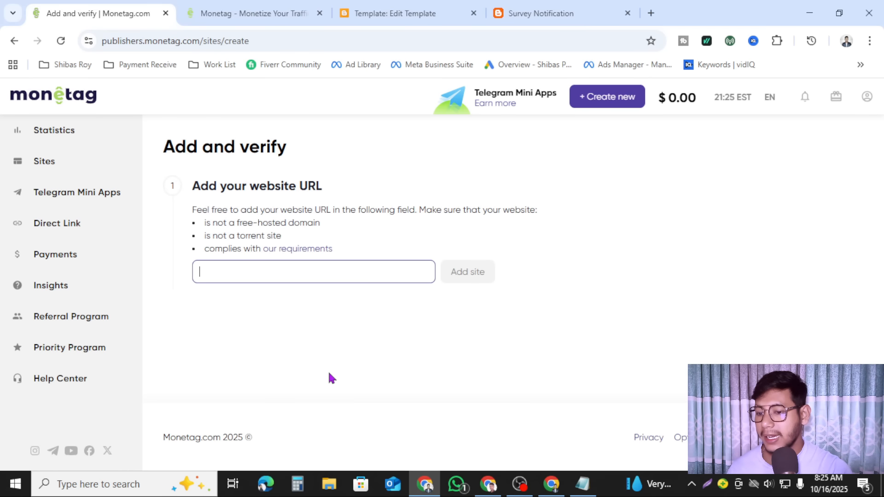
pyautogui.click(239, 270)
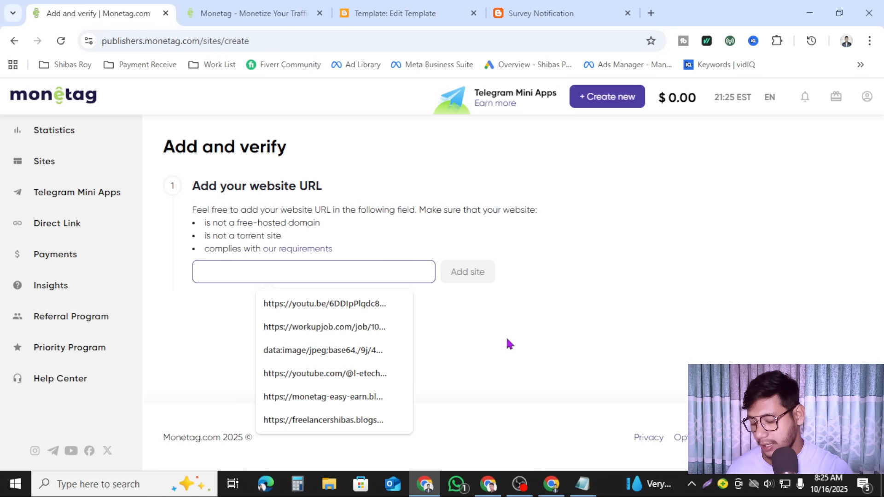
pyautogui.hotkey('ctrl', 'v')
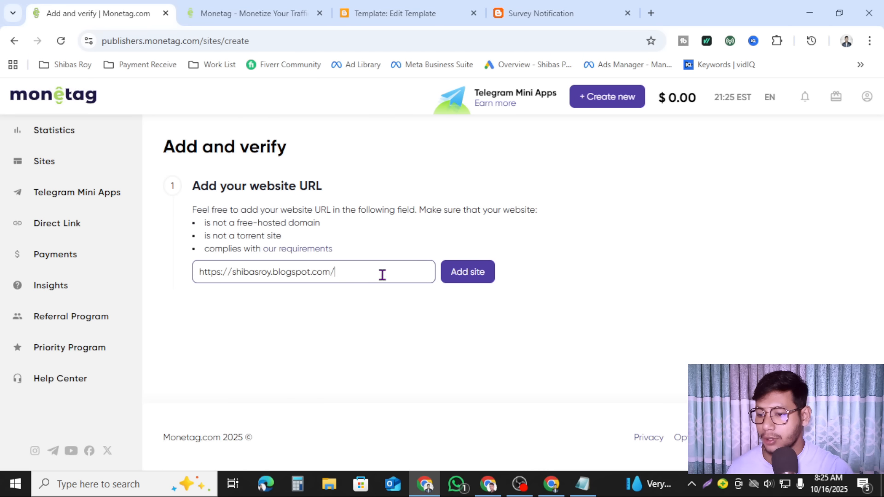
pyautogui.click(474, 279)
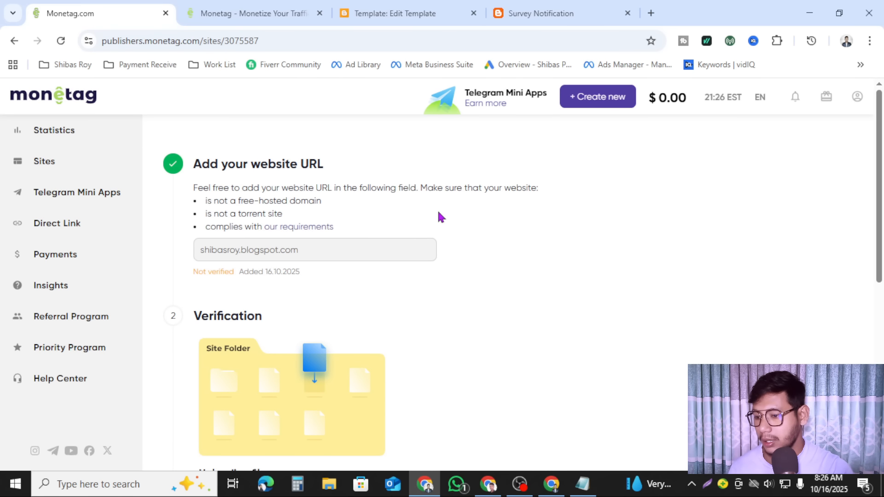
# Show the other verification options for the new site and copy the meta tag of the Insert code method.
pyautogui.scroll(-1, 256, 311)
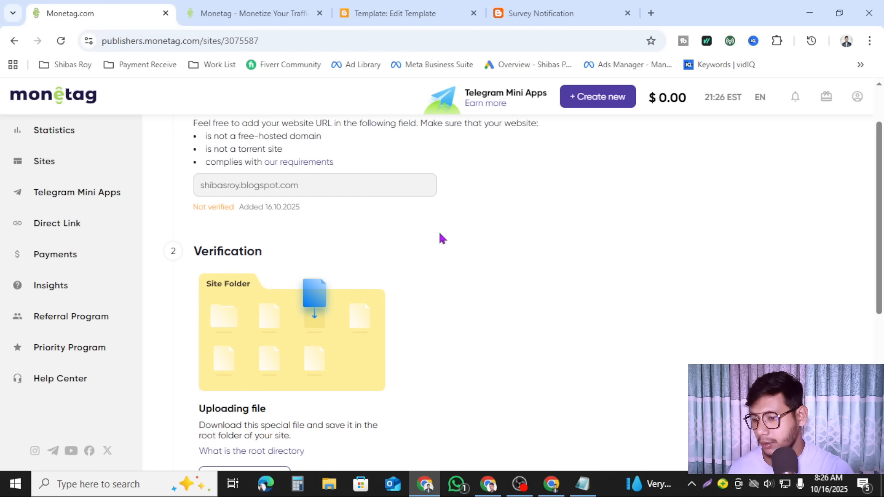
pyautogui.scroll(-1, 428, 277)
pyautogui.scroll(-2, 488, 272)
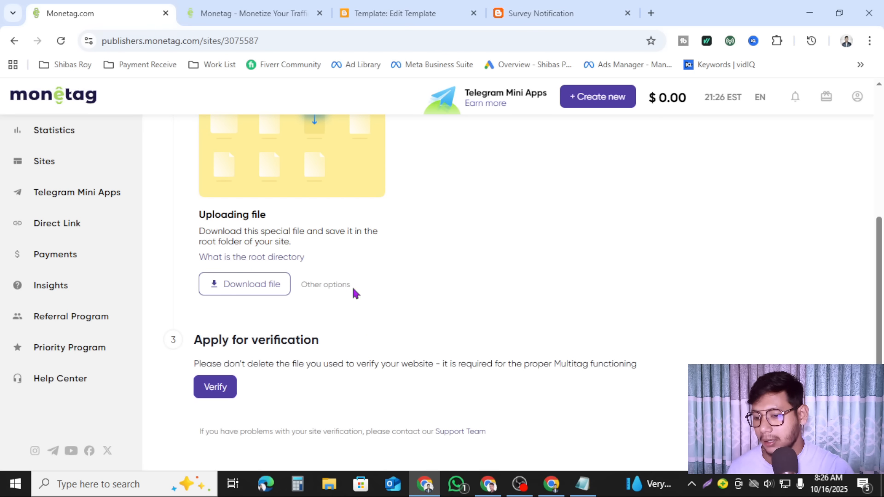
pyautogui.click(326, 286)
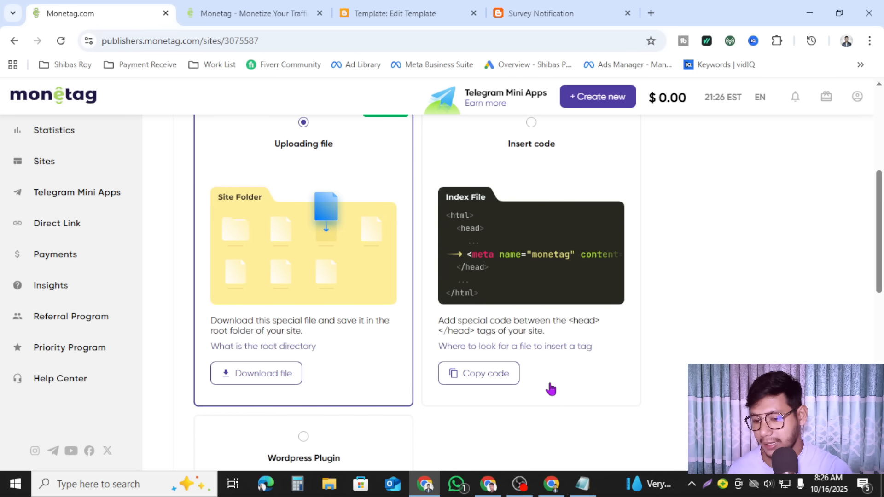
pyautogui.scroll(-3, 612, 358)
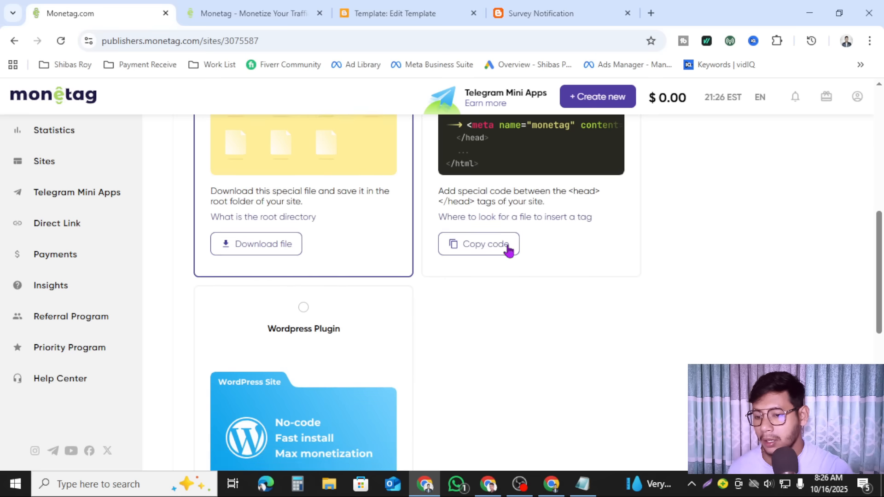
pyautogui.click(477, 249)
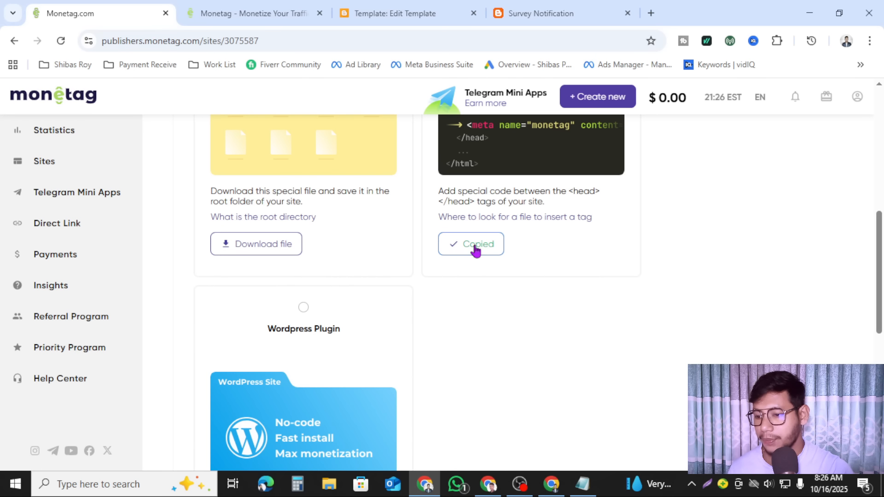
pyautogui.scroll(-7, 504, 341)
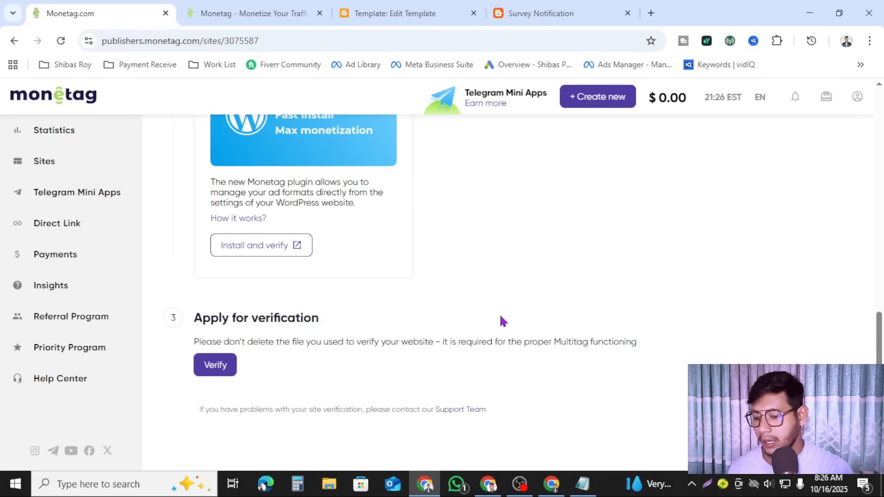
# Switch back to Blogger and reopen the Classic theme's HTML for editing.
pyautogui.click(559, 491)
pyautogui.click(81, 13)
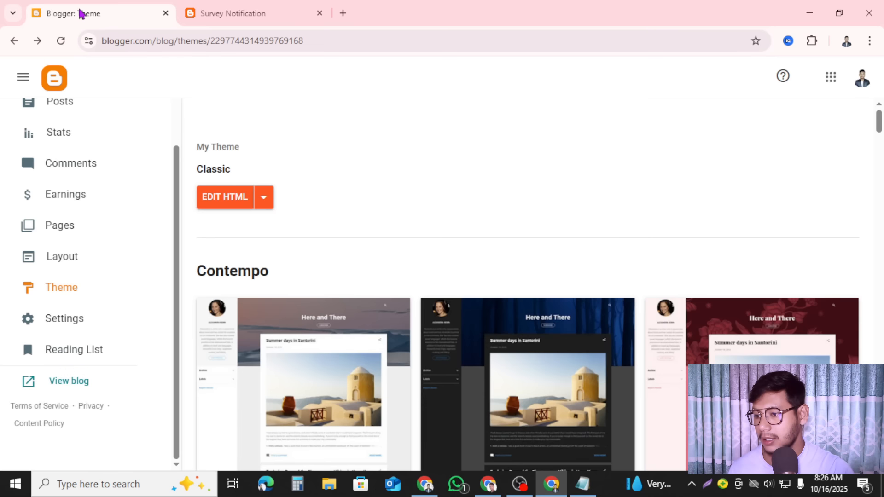
pyautogui.click(220, 202)
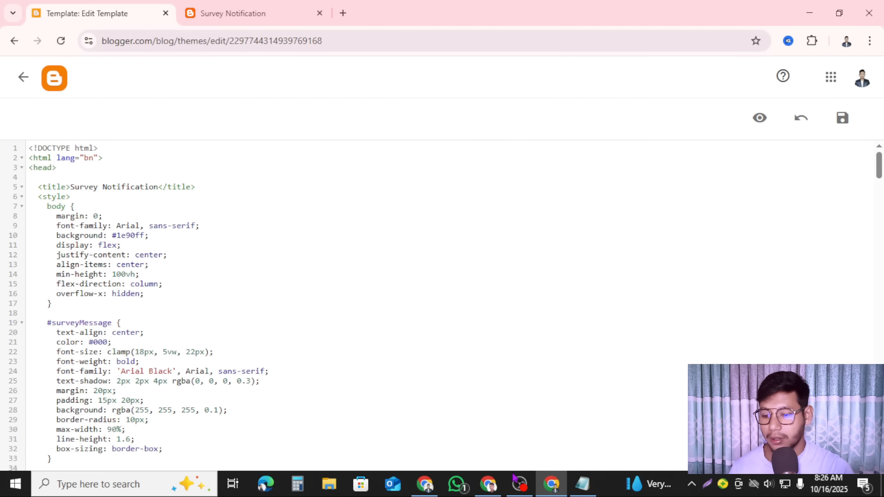
# Check Monetag's Insert code illustration for where the meta tag belongs in the page's HTML.
pyautogui.click(424, 484)
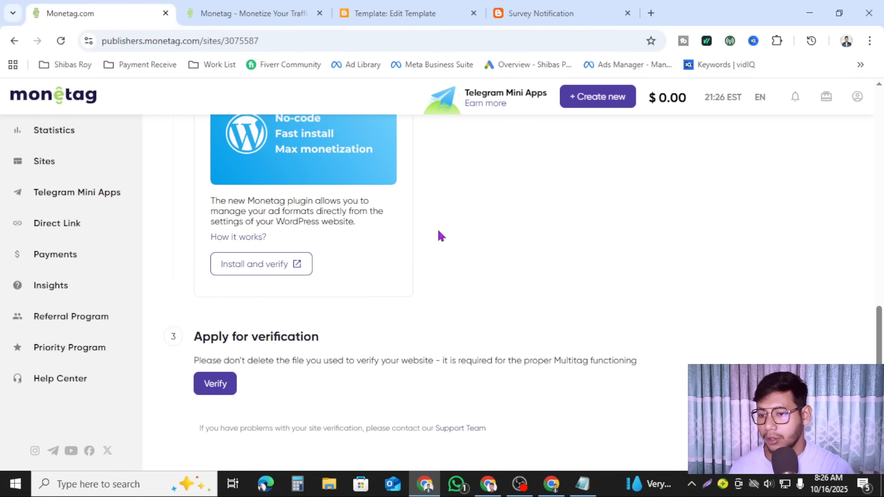
pyautogui.scroll(10, 440, 235)
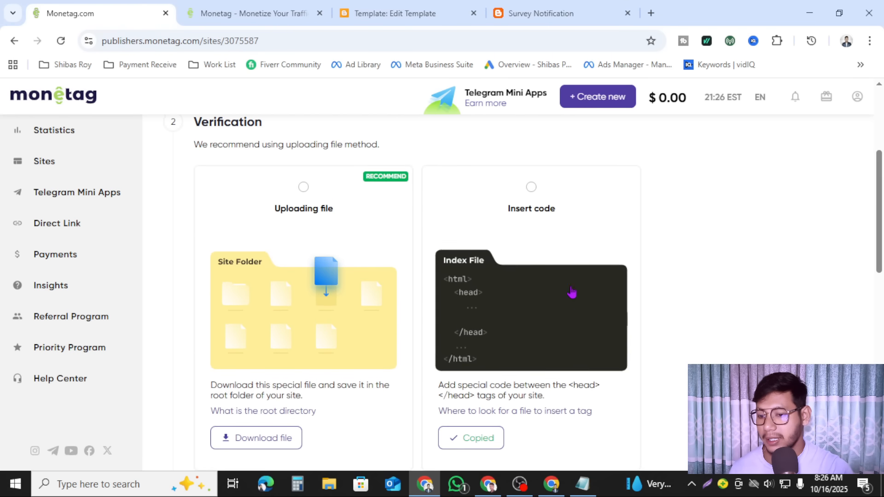
pyautogui.scroll(-1, 700, 232)
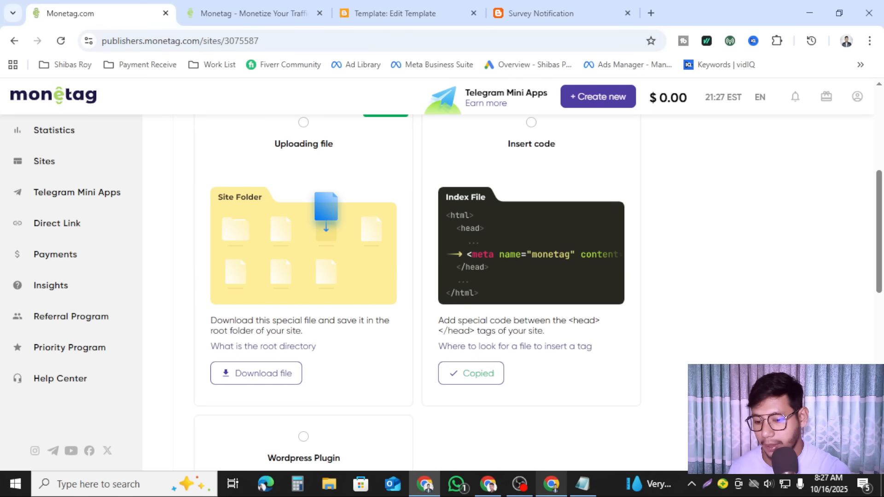
# In Blogger, paste the Monetag verification meta tag on its own line between the opening head tag and the title, and save the template.
pyautogui.click(552, 484)
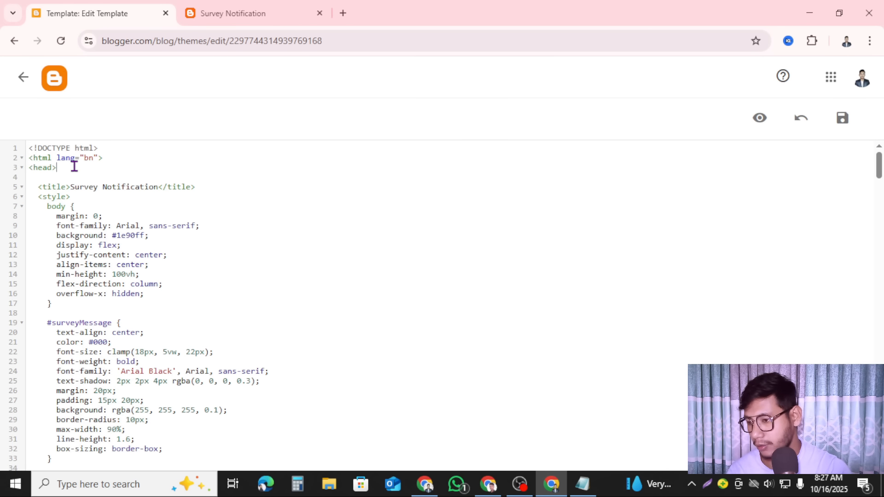
pyautogui.press('Return')
pyautogui.press('Return')
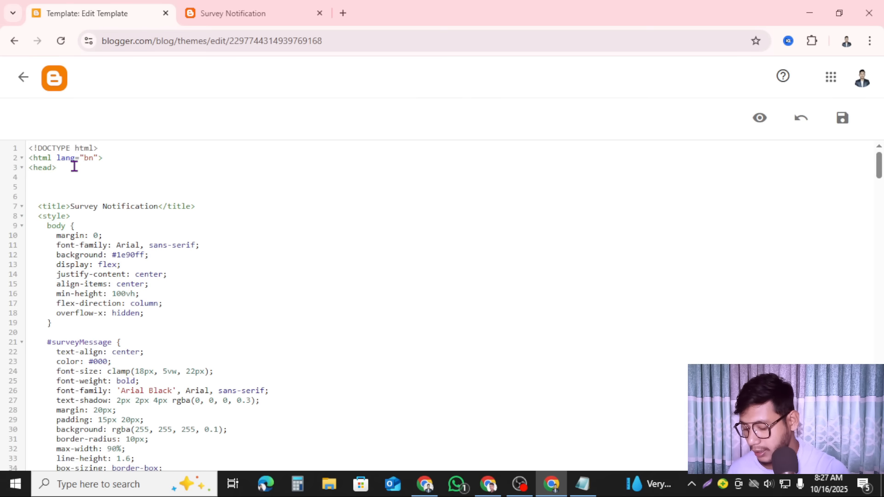
pyautogui.hotkey('ctrl', 'v')
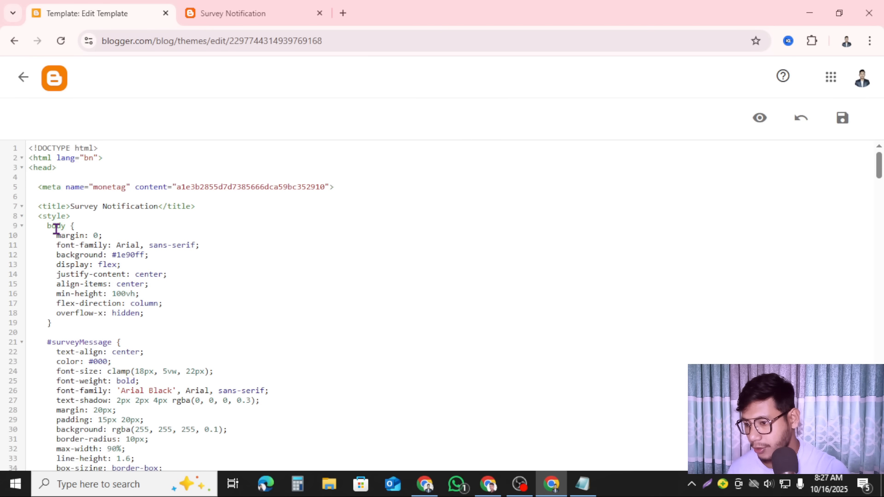
pyautogui.click(844, 120)
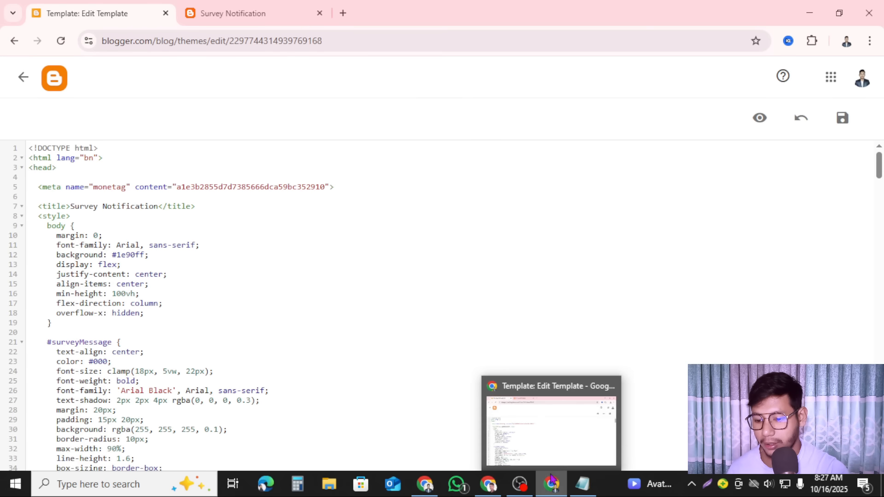
# Return to Monetag and apply for verification of the newly added blog.
pyautogui.moveTo(431, 494)
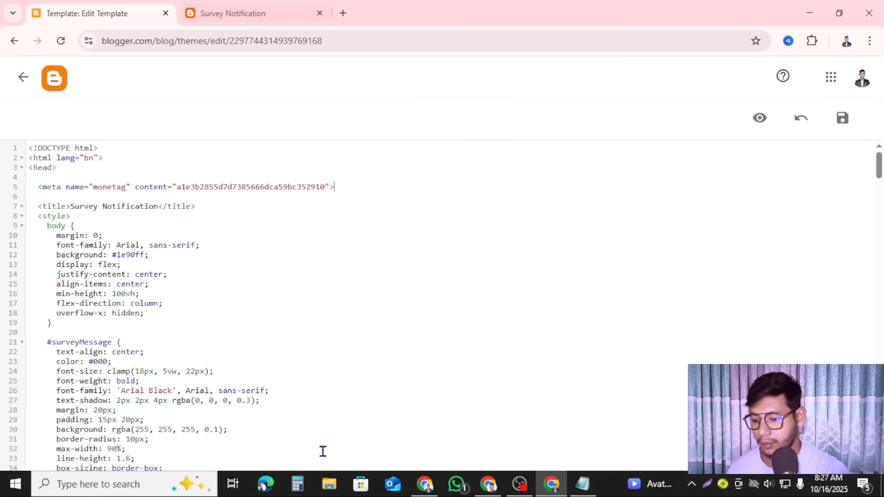
pyautogui.click(427, 488)
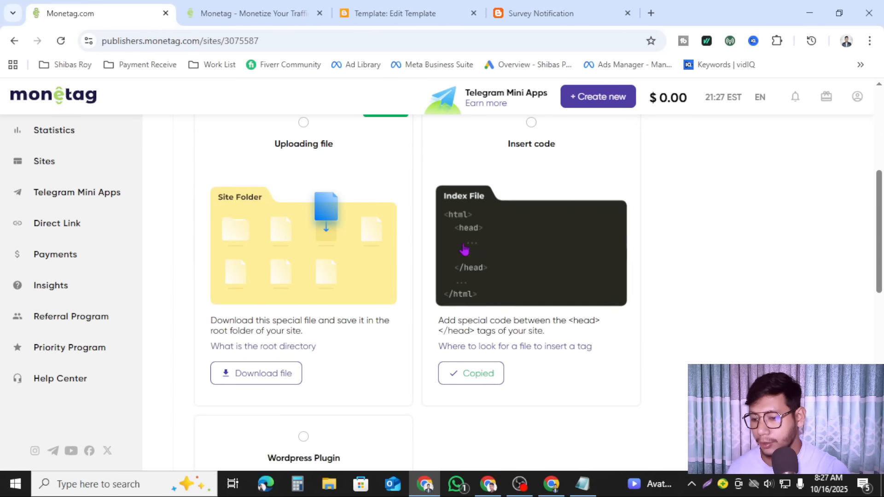
pyautogui.scroll(-8, 404, 311)
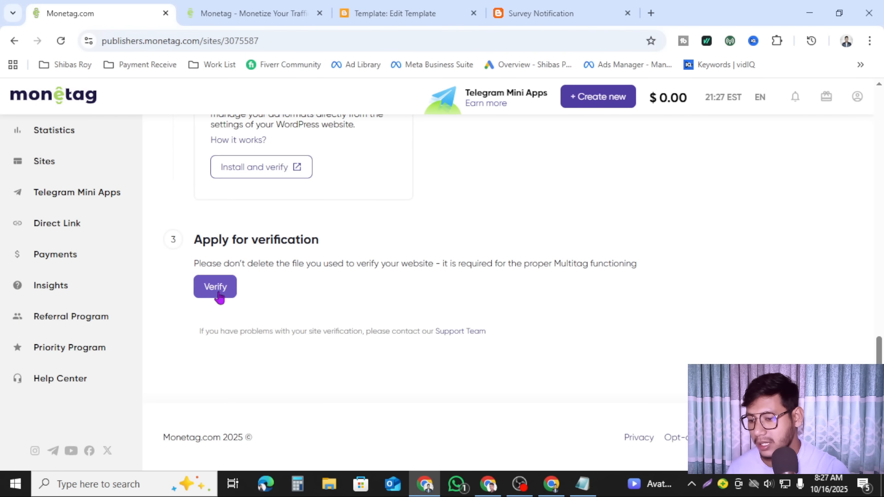
pyautogui.click(217, 292)
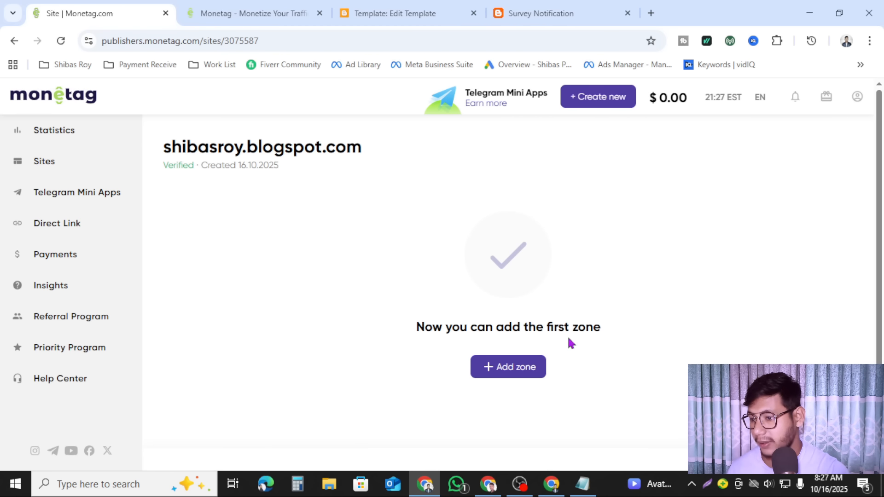
# Open the site list and start adding a zone to the newly verified blog, reviewing the offered ad formats.
pyautogui.click(61, 165)
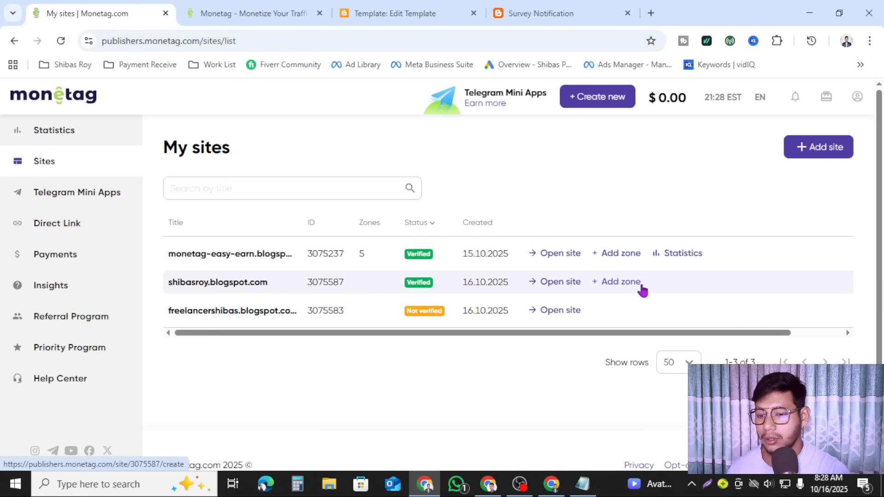
pyautogui.click(625, 283)
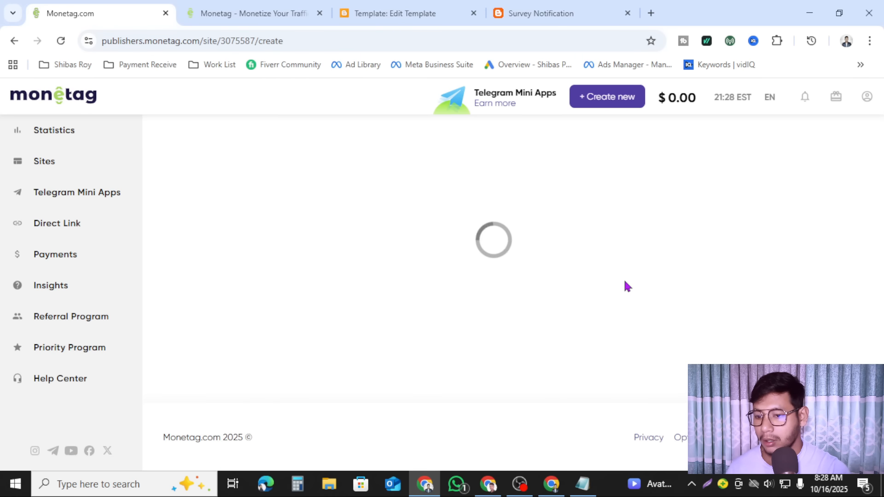
pyautogui.scroll(-10, 420, 283)
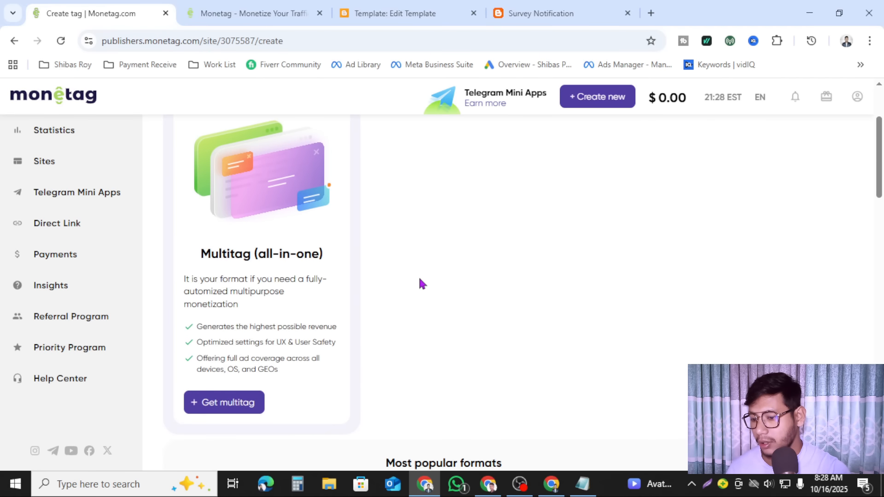
pyautogui.scroll(10, 511, 299)
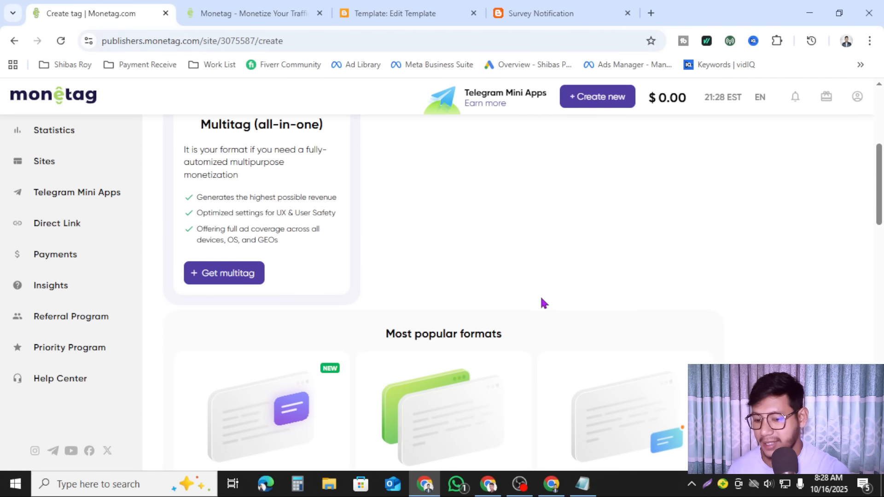
# Switch to Blogger, leave the template editor, and reload the live survey page to check it before the ads are installed.
pyautogui.moveTo(555, 491)
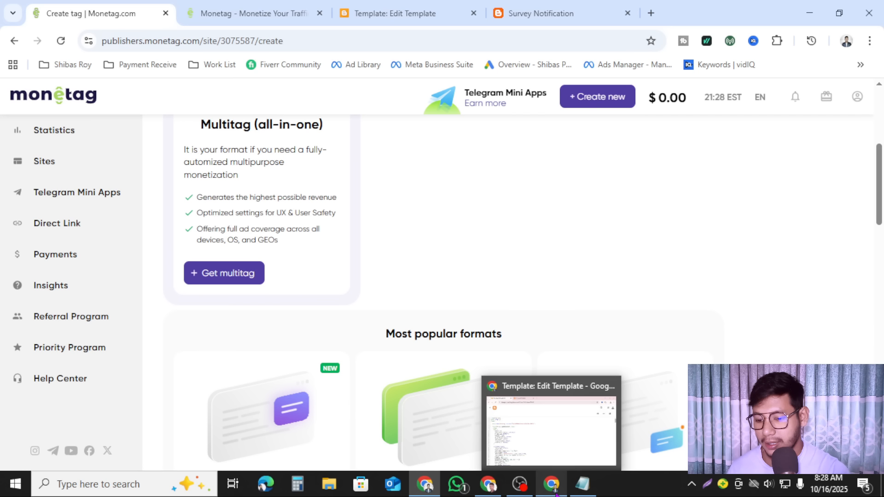
pyautogui.click(554, 492)
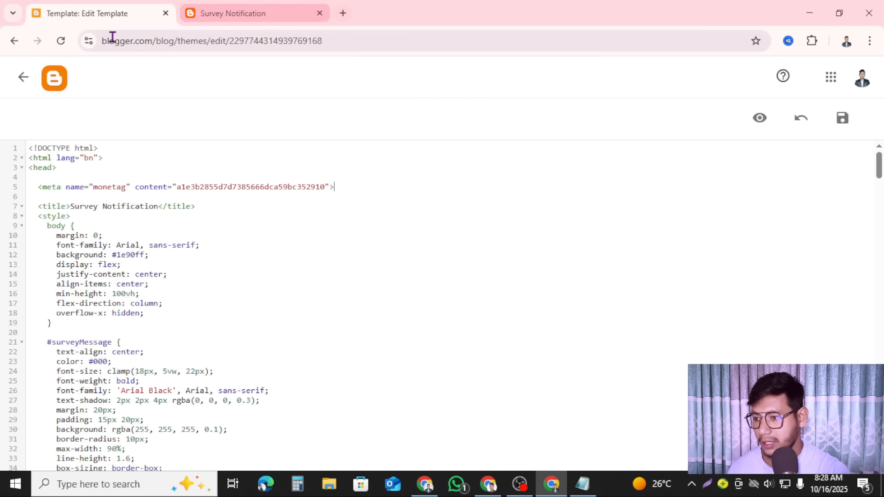
pyautogui.click(25, 79)
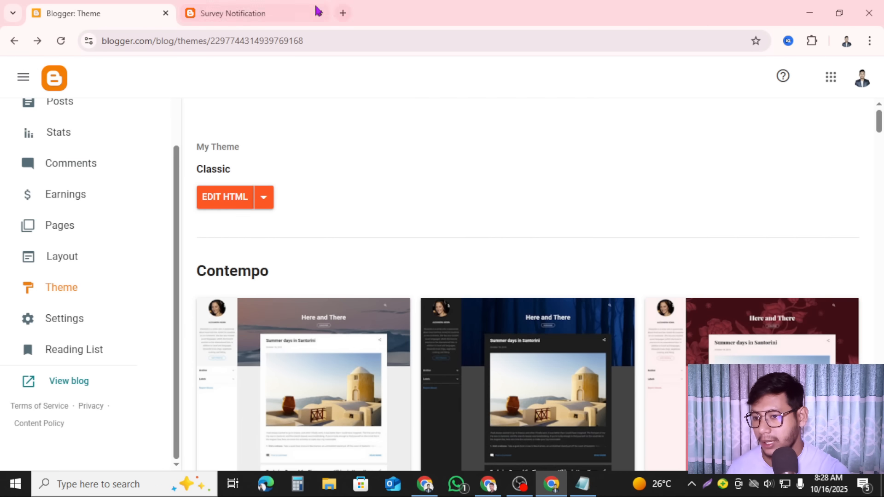
pyautogui.click(248, 7)
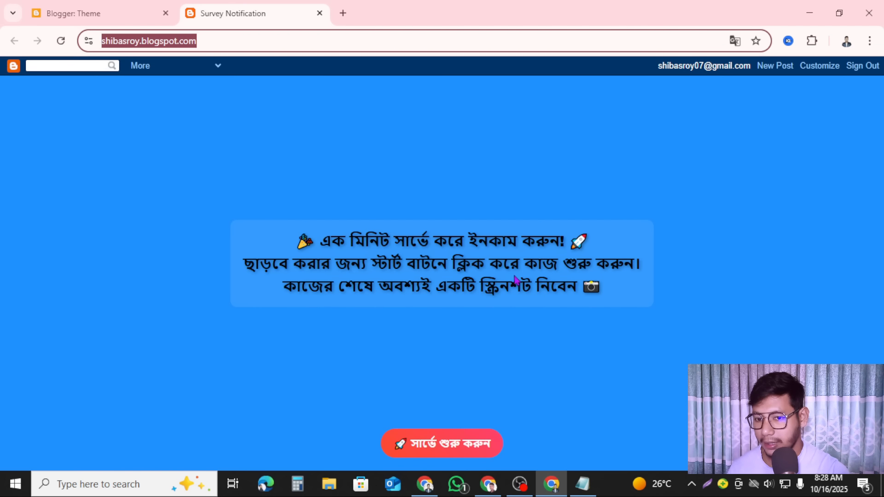
pyautogui.click(60, 41)
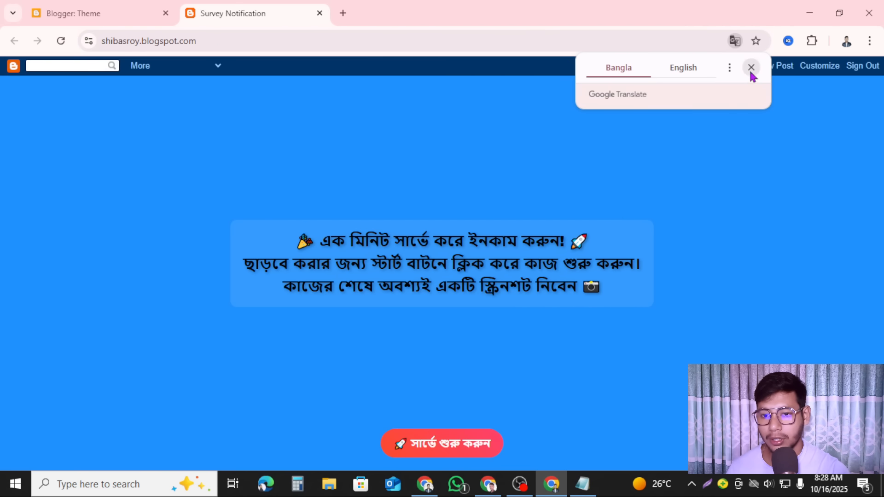
pyautogui.click(750, 67)
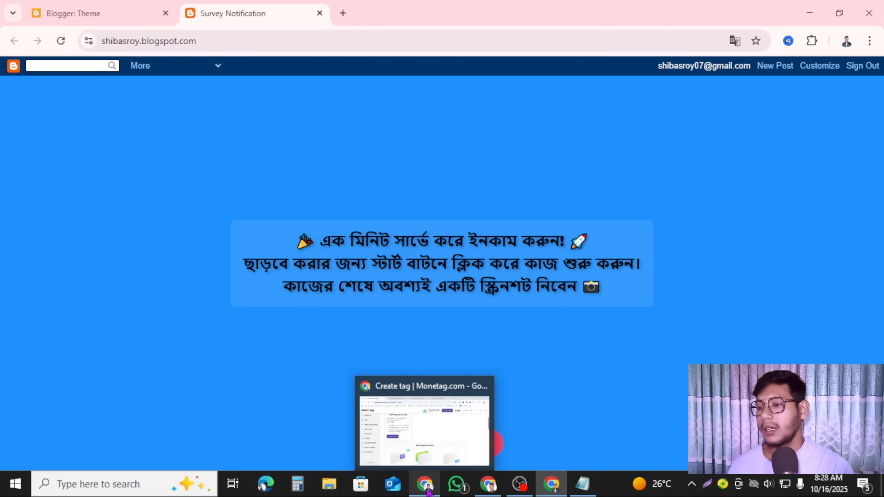
# Return to Monetag, create a Multitag (all-in-one) for the blog, and copy its JS code.
pyautogui.click(389, 456)
pyautogui.scroll(5, 416, 316)
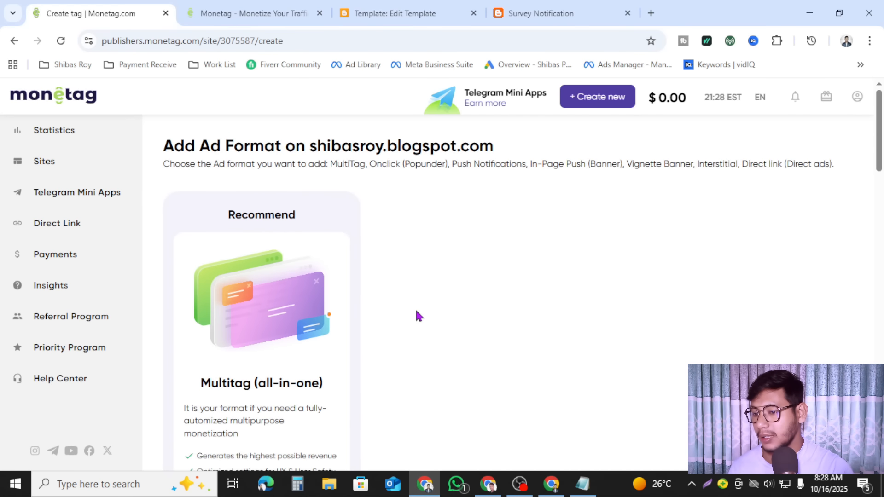
pyautogui.scroll(-5, 493, 314)
pyautogui.scroll(4, 310, 300)
pyautogui.scroll(-3, 285, 300)
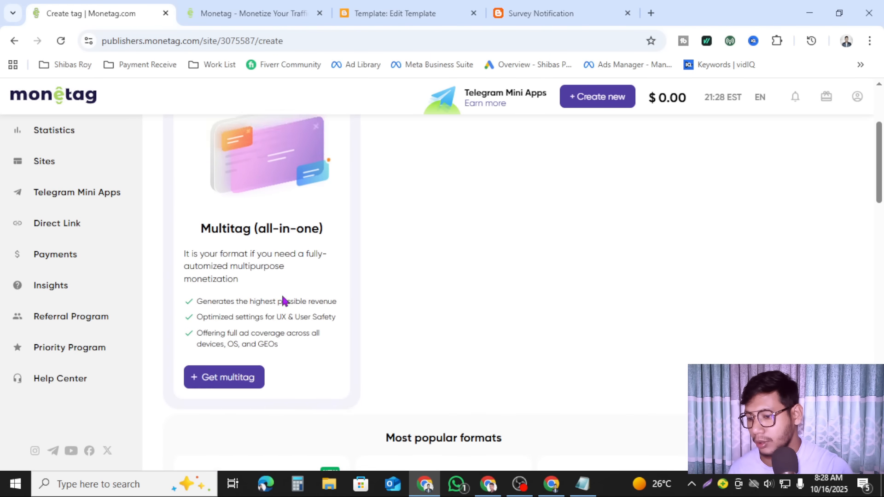
pyautogui.scroll(4, 352, 312)
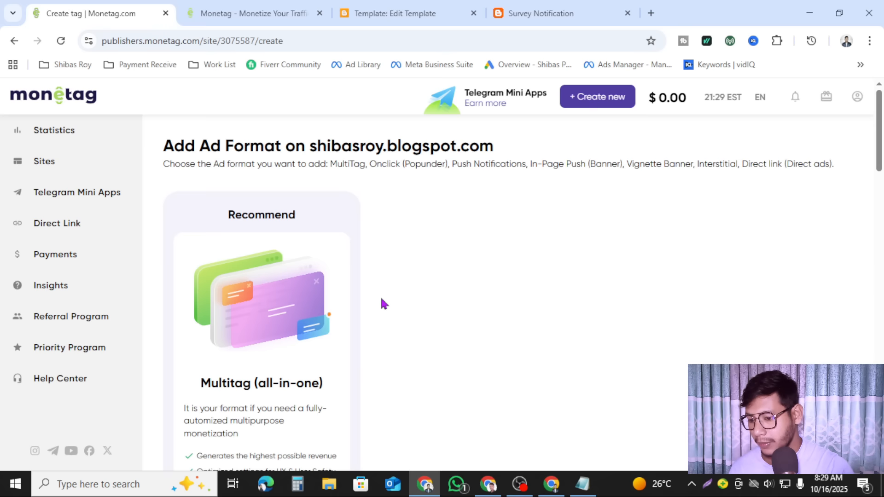
pyautogui.scroll(-4, 382, 304)
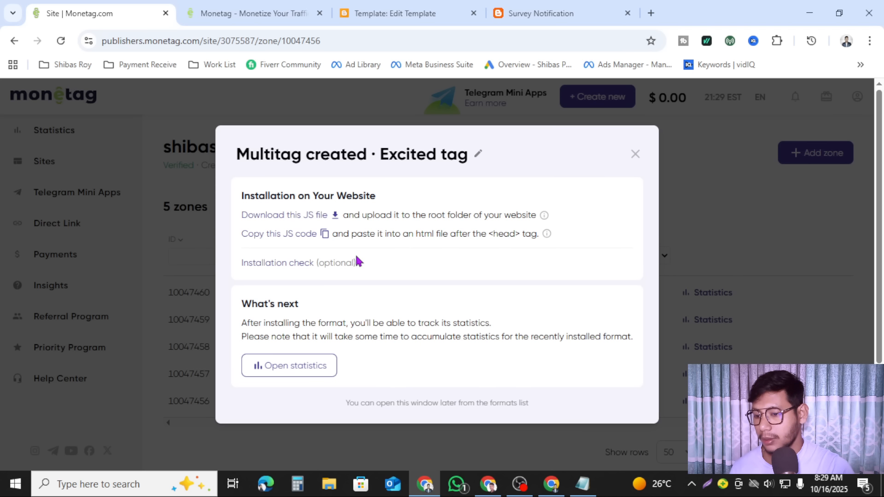
pyautogui.moveTo(327, 237)
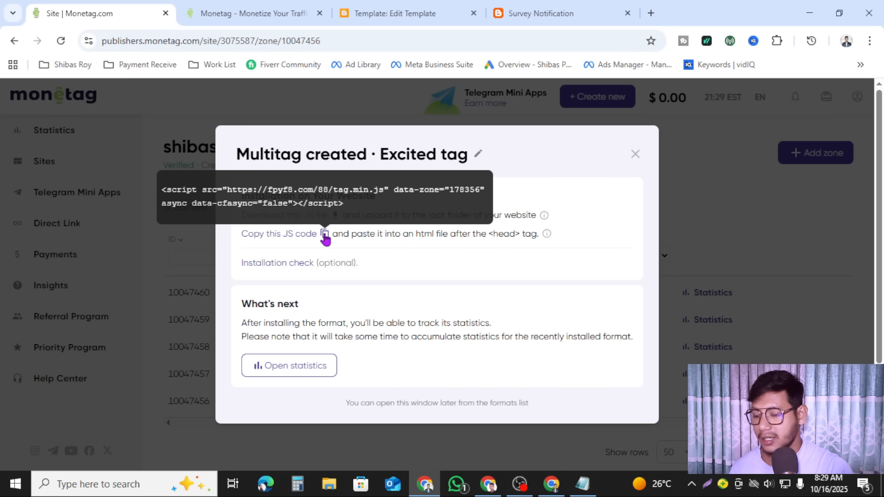
pyautogui.click(324, 235)
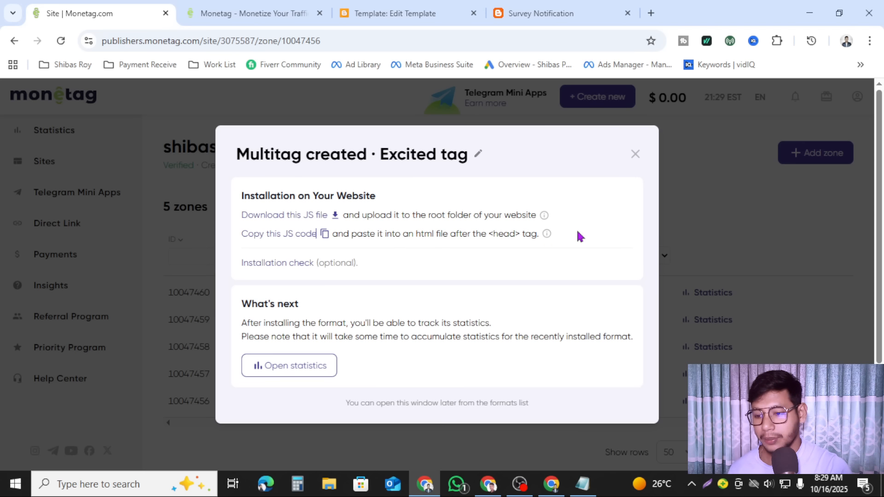
# In Blogger, paste the Multitag script on its own line between the opening head tag and the Monetag meta tag, save the template, and exit the editor.
pyautogui.click(551, 484)
pyautogui.click(107, 9)
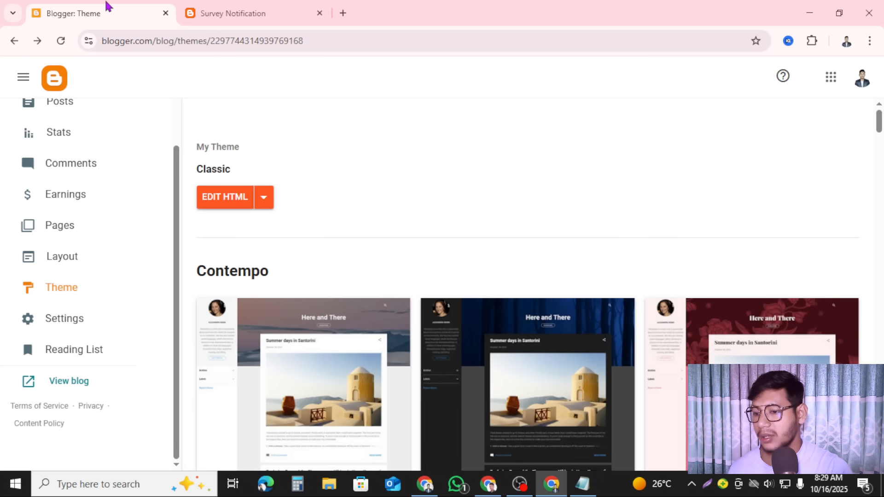
pyautogui.click(224, 197)
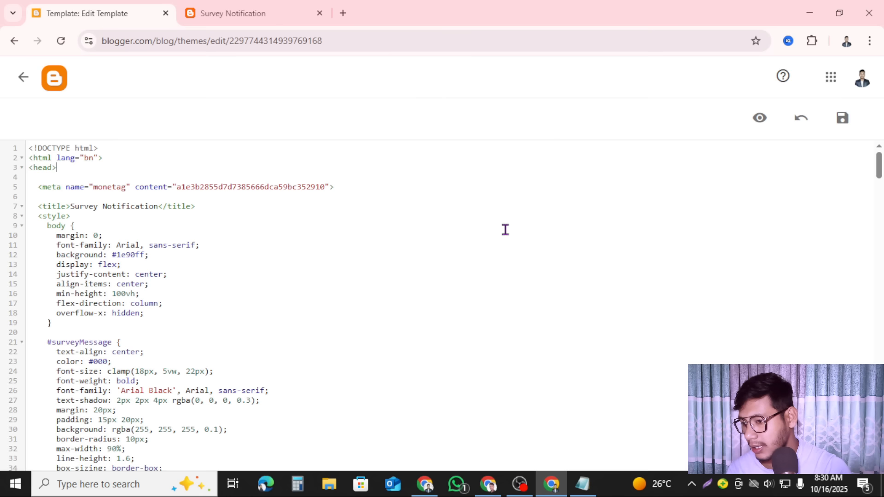
pyautogui.press('Return')
pyautogui.press('Return')
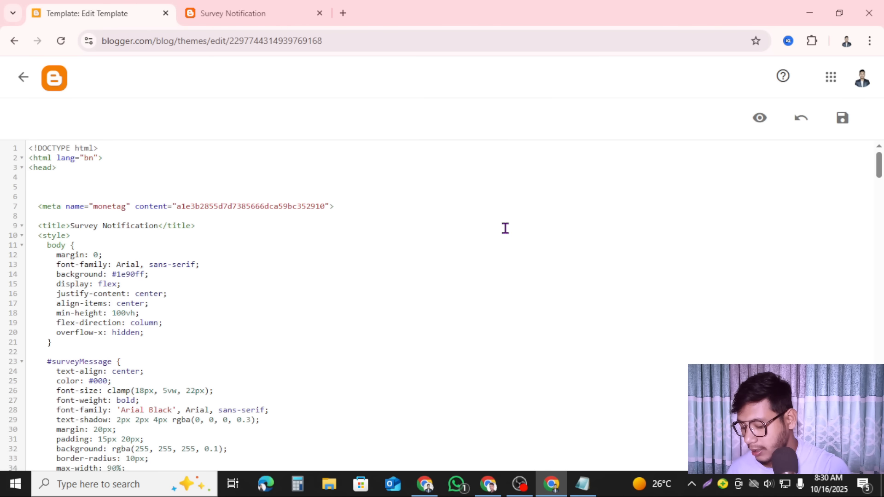
pyautogui.hotkey('ctrl', 'v')
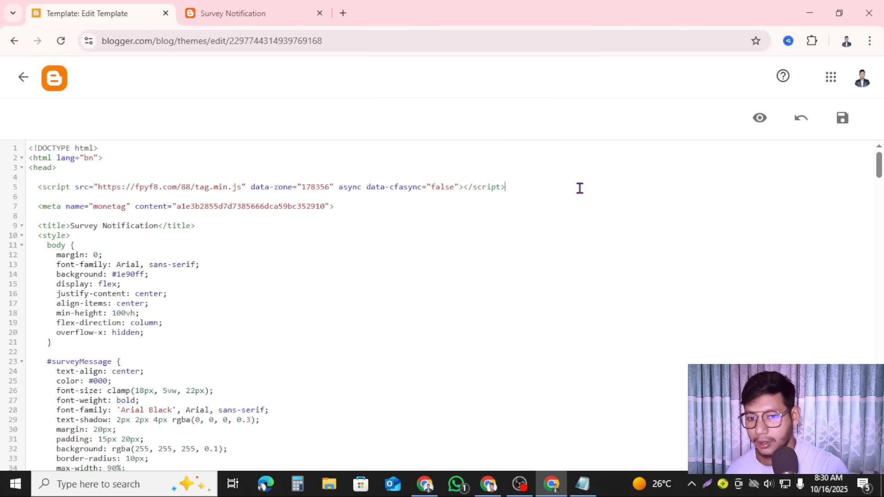
pyautogui.click(840, 126)
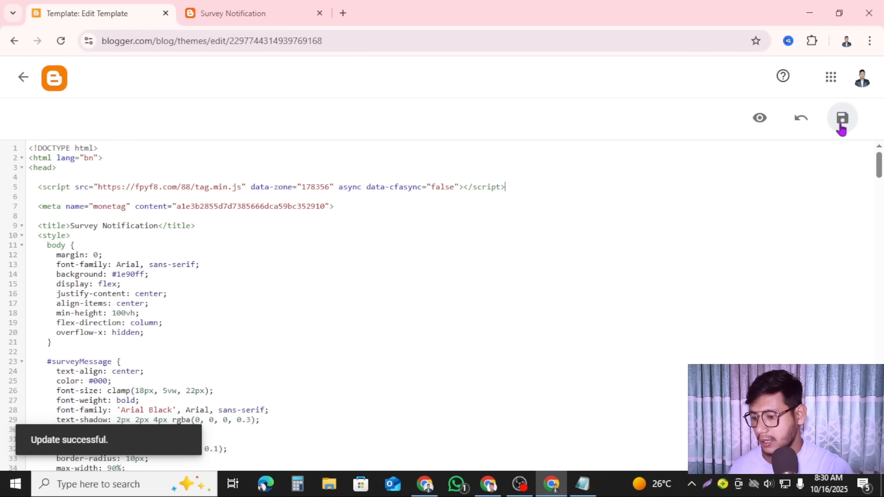
pyautogui.click(23, 81)
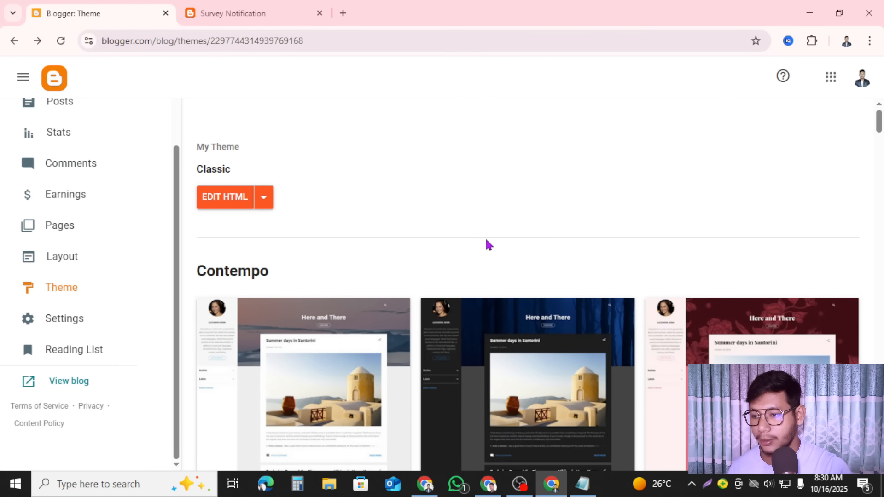
# Reload the live survey page, dismiss the translation offer, and start the survey to test the Multitag ads.
pyautogui.click(231, 7)
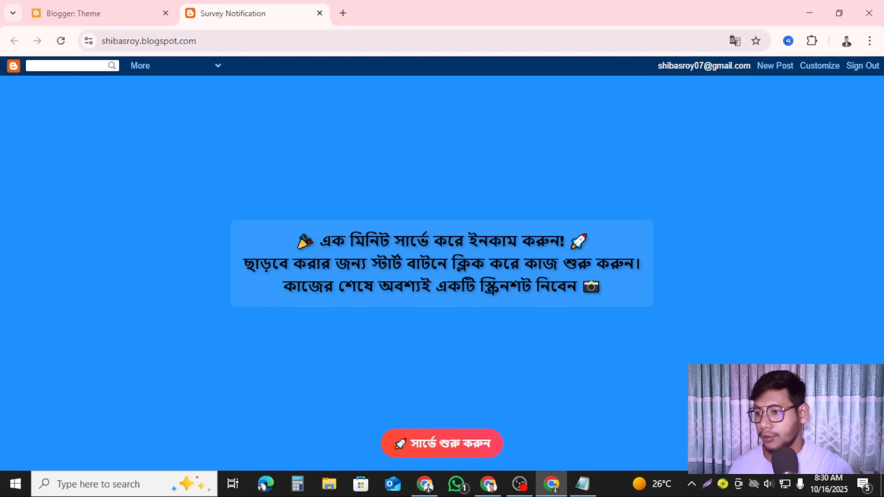
pyautogui.click(61, 40)
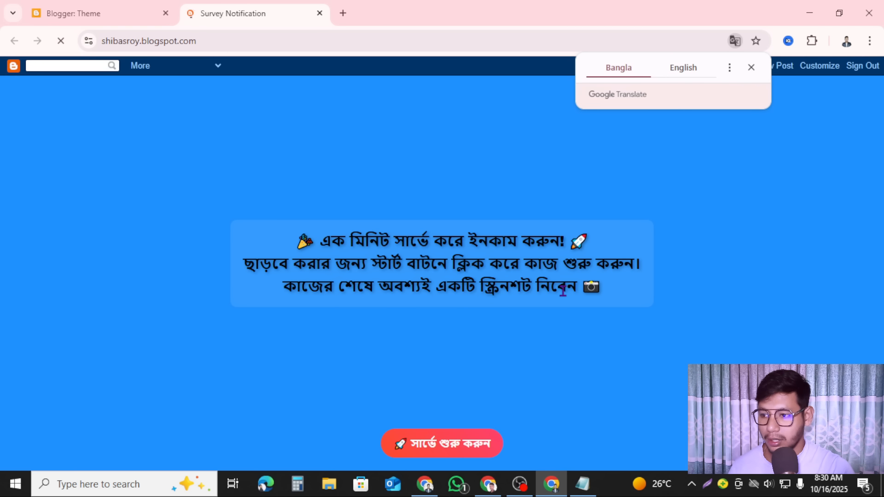
pyautogui.click(750, 69)
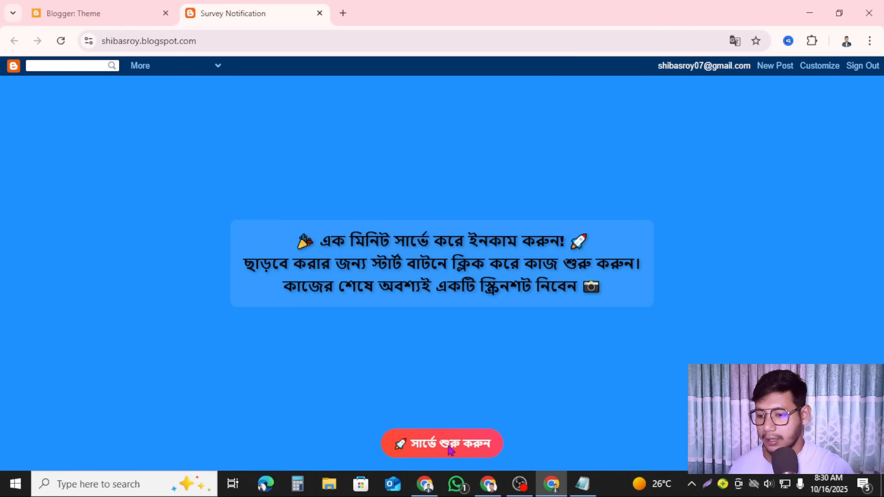
pyautogui.click(448, 446)
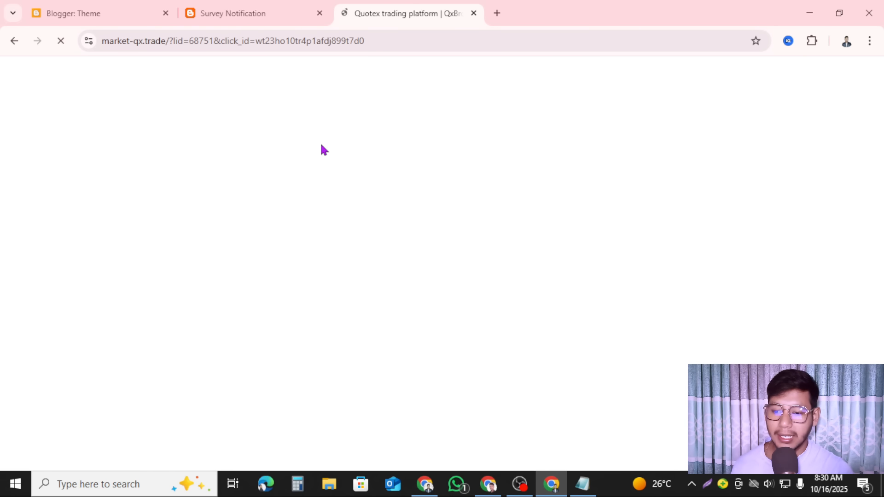
# Go back to the survey page and dismiss the overlay ads and the lower notification ad.
pyautogui.click(254, 9)
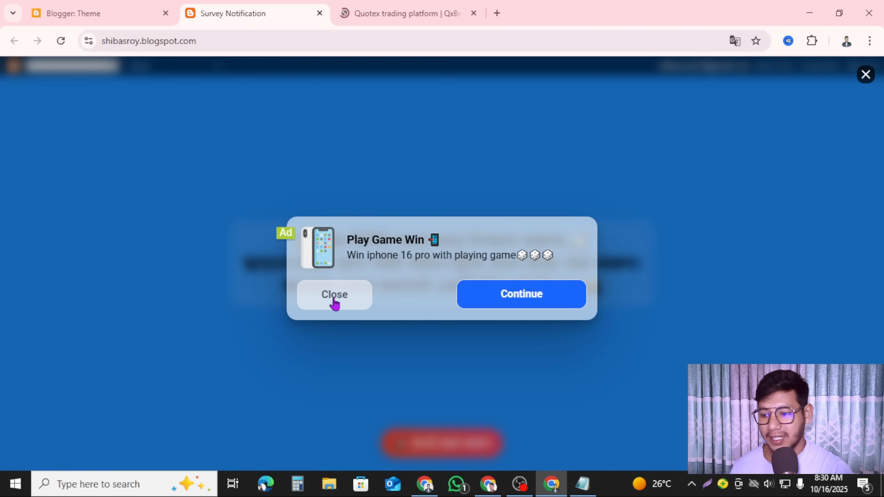
pyautogui.click(335, 304)
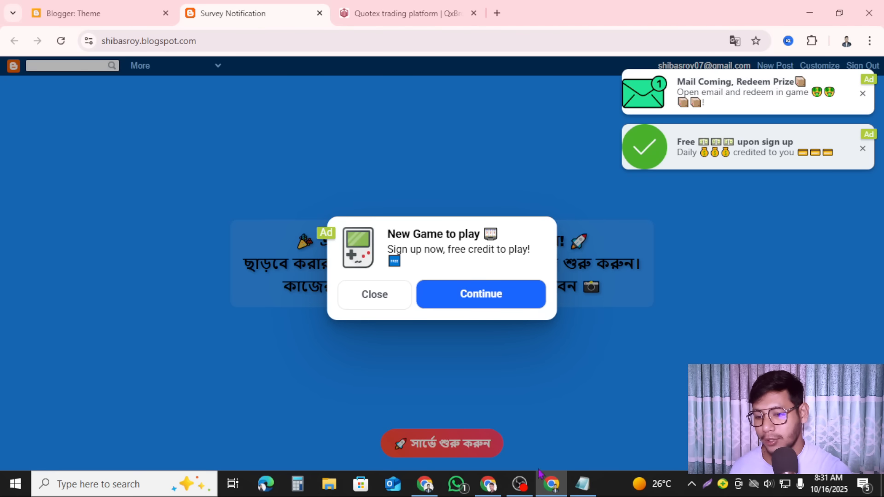
pyautogui.click(370, 304)
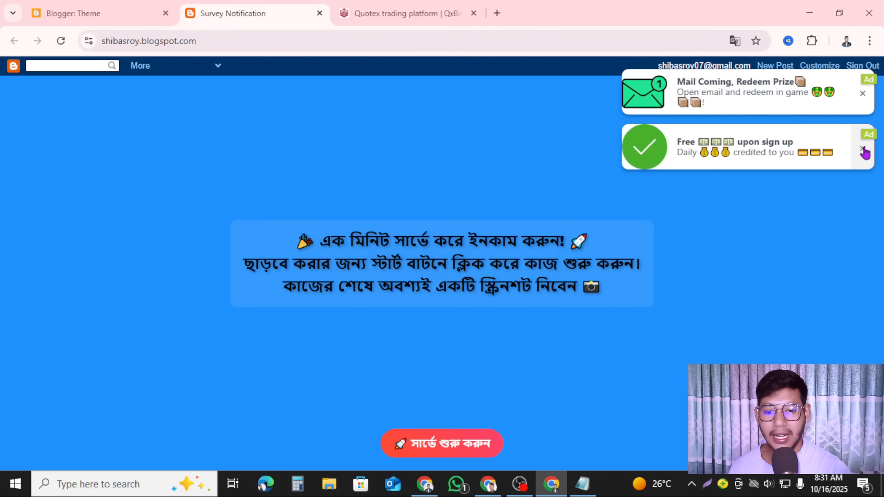
pyautogui.click(863, 150)
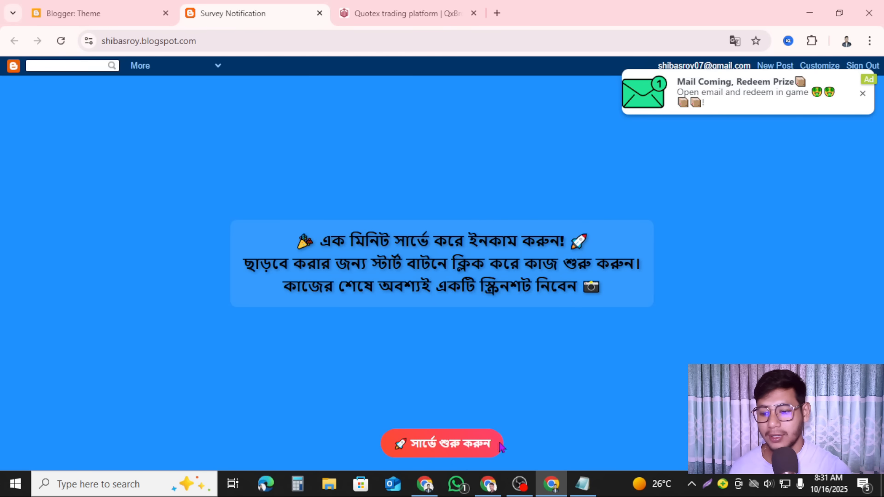
# Start the survey again and examine the advertiser pages opened in the other browser tabs.
pyautogui.click(445, 449)
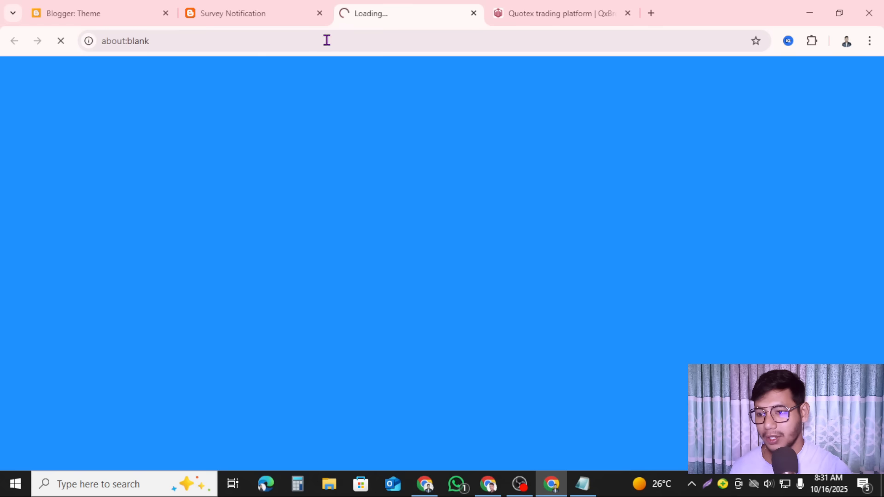
pyautogui.click(496, 10)
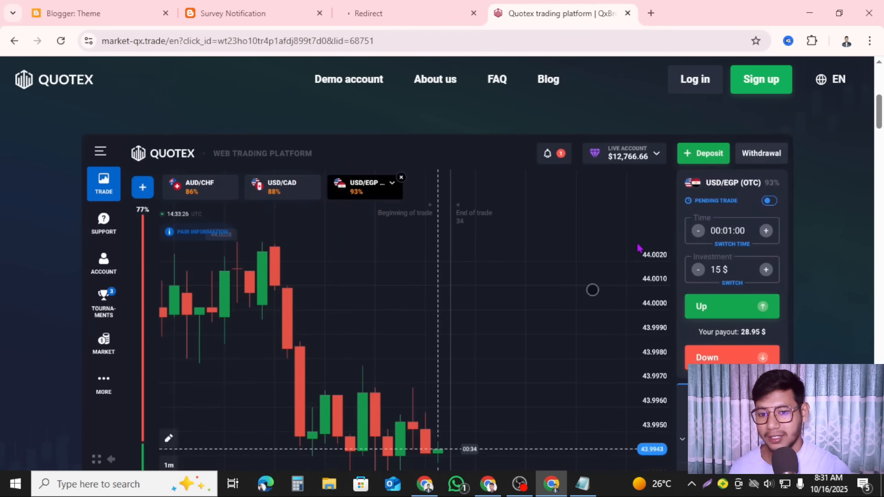
pyautogui.click(414, 13)
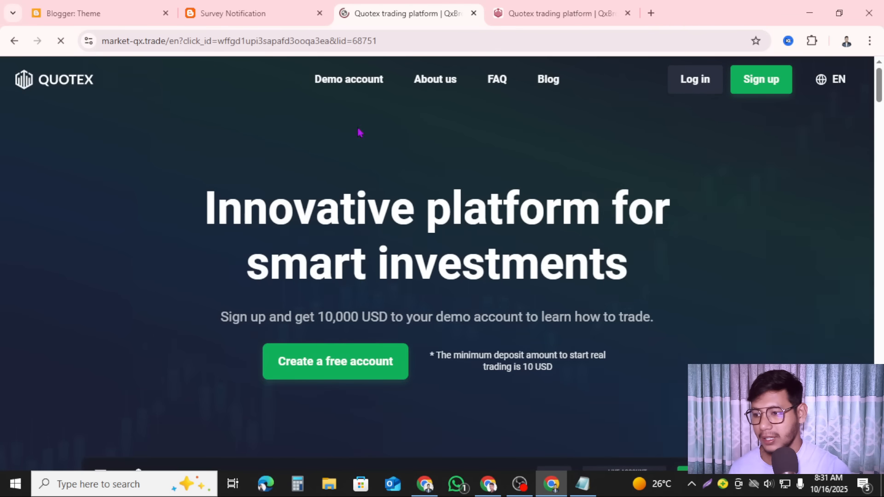
# Return to the survey page, close the upper notification ad, and start the survey once more to trigger another ad.
pyautogui.click(213, 10)
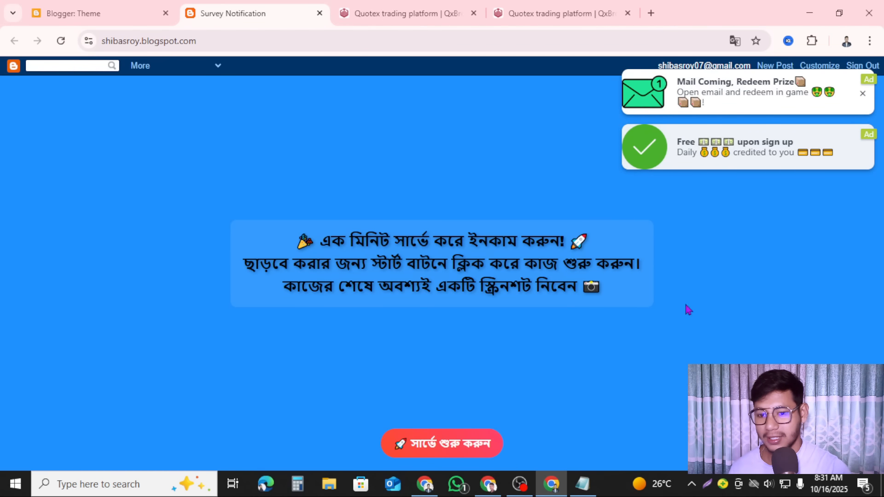
pyautogui.click(863, 94)
pyautogui.click(465, 453)
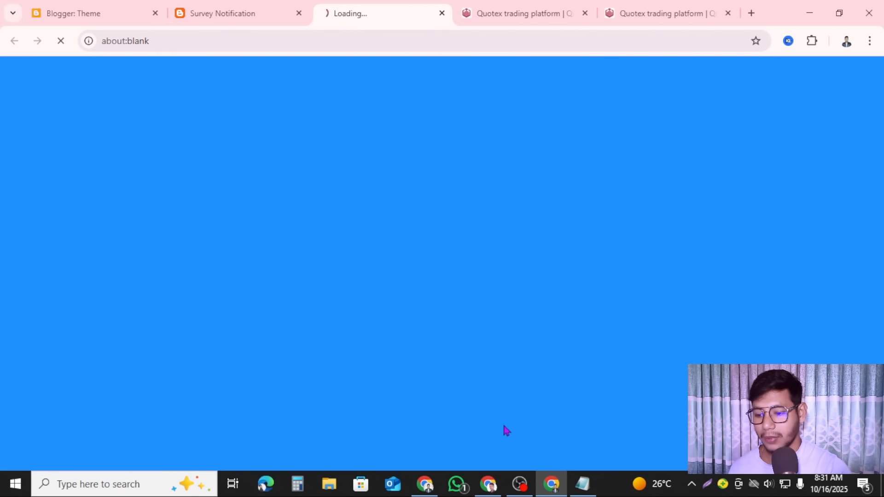
# Leave the survey page for the Monetag window, close the Multitag installation dialog, and review the site's zones.
pyautogui.click(193, 12)
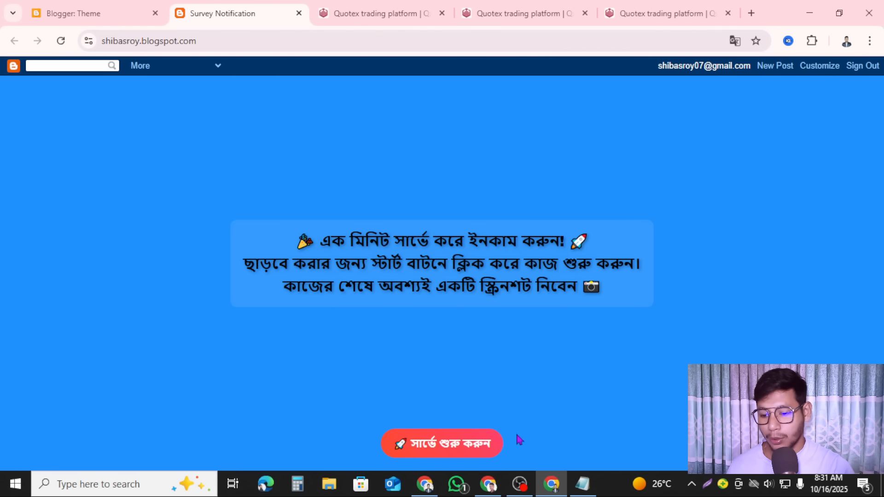
pyautogui.moveTo(439, 489)
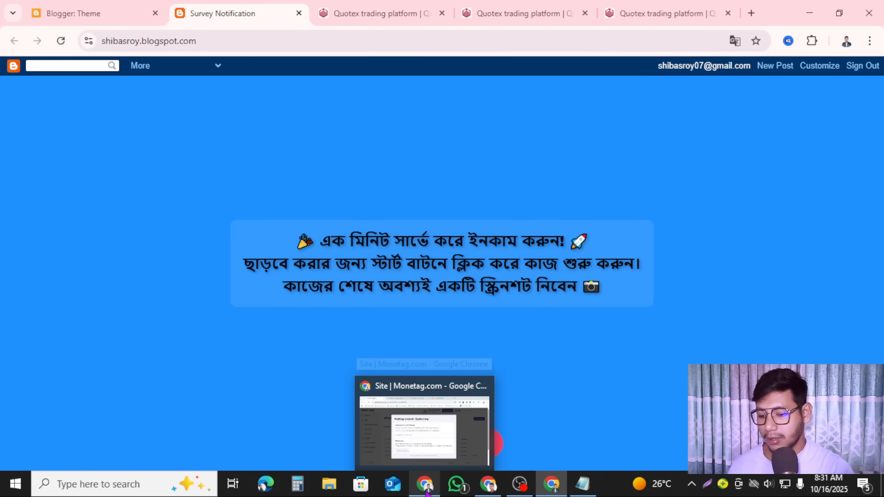
pyautogui.click(426, 489)
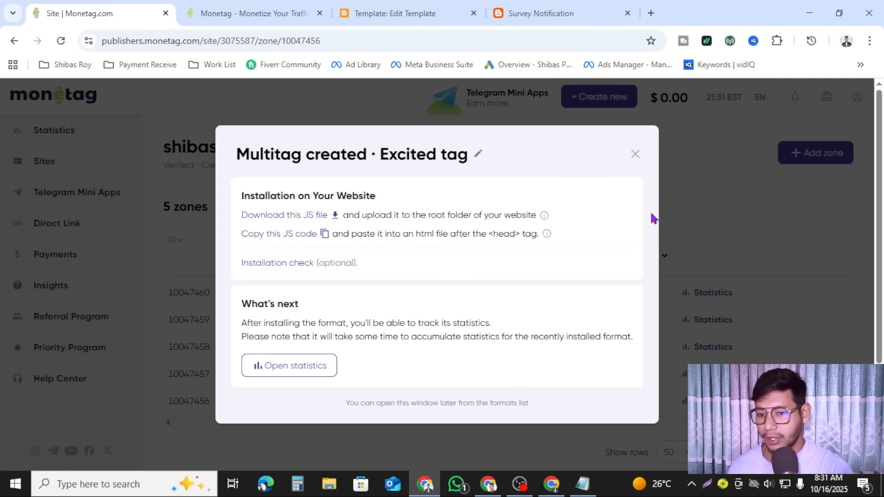
pyautogui.click(636, 154)
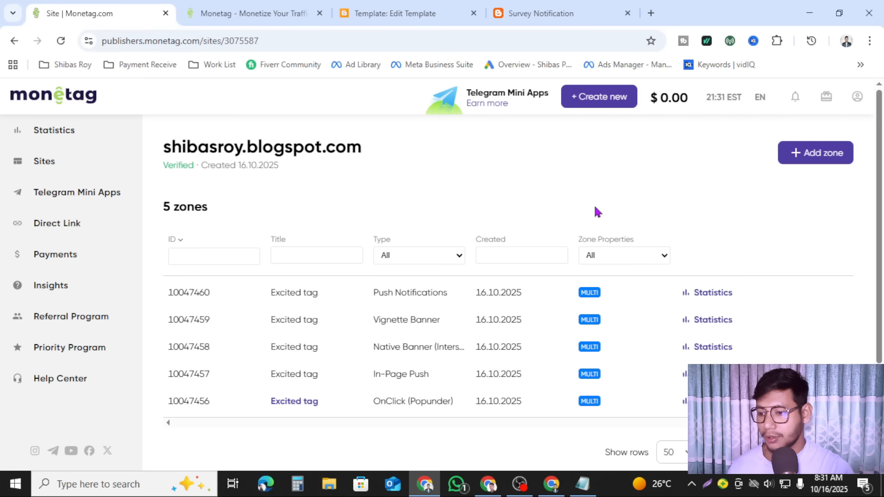
pyautogui.scroll(-3, 539, 286)
pyautogui.scroll(3, 446, 285)
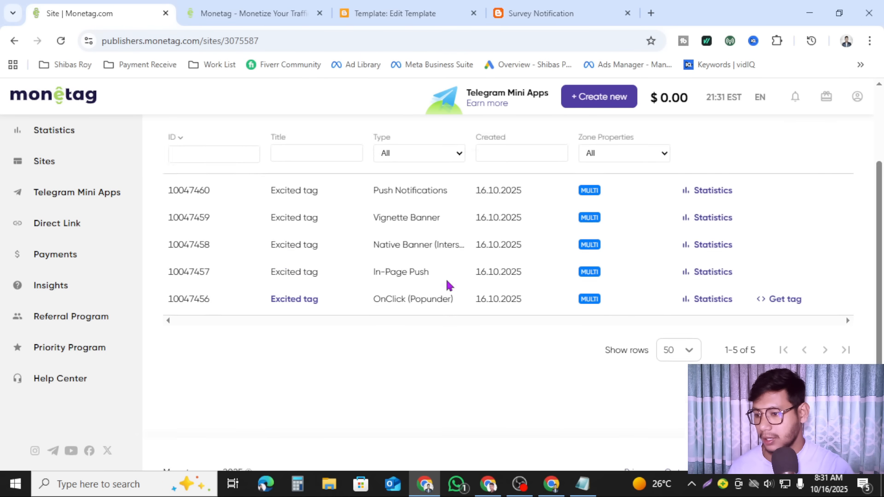
# Open zone creation for the verified site created on 16.10.2025 and examine the available ad formats, from Multitag to Vignette banner.
pyautogui.click(55, 169)
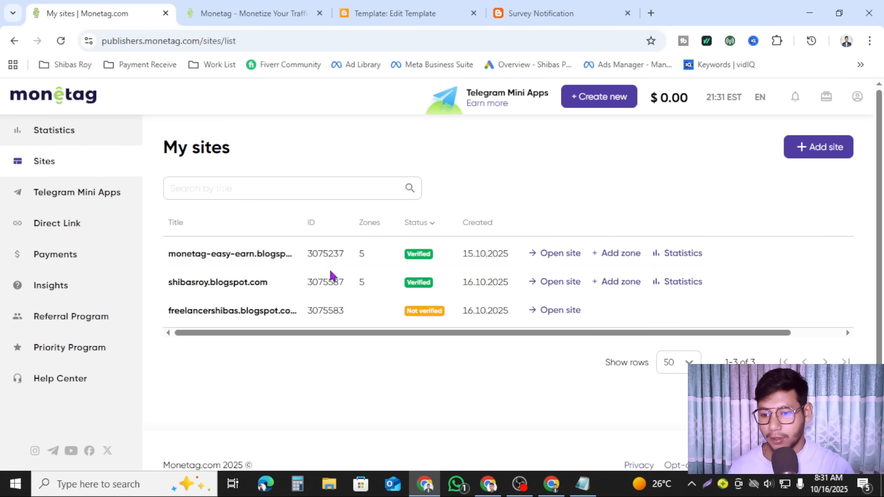
pyautogui.click(621, 282)
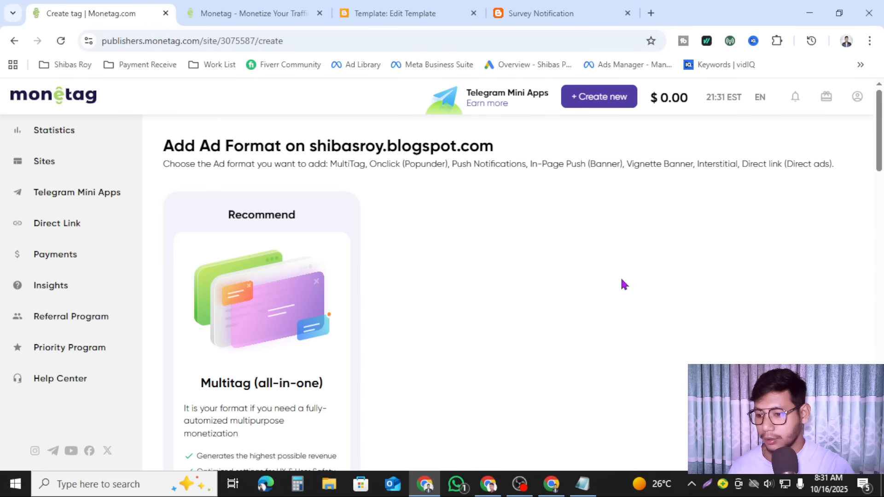
pyautogui.scroll(-4, 377, 283)
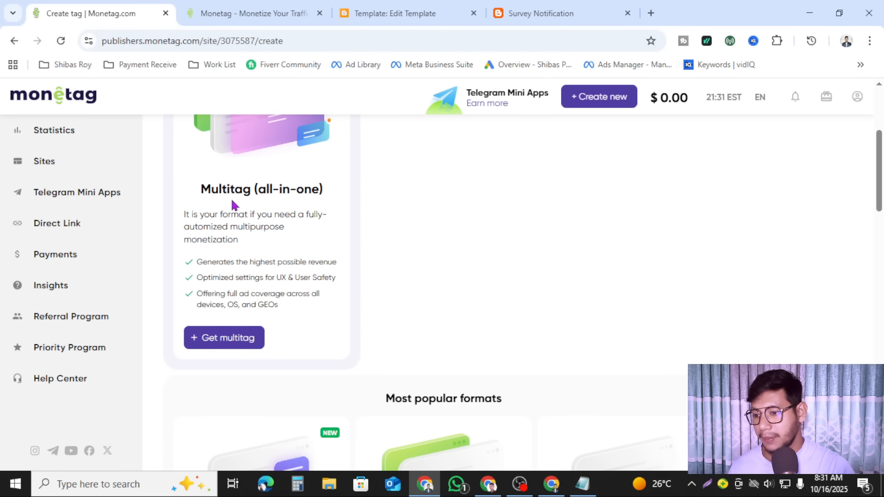
pyautogui.scroll(-7, 503, 293)
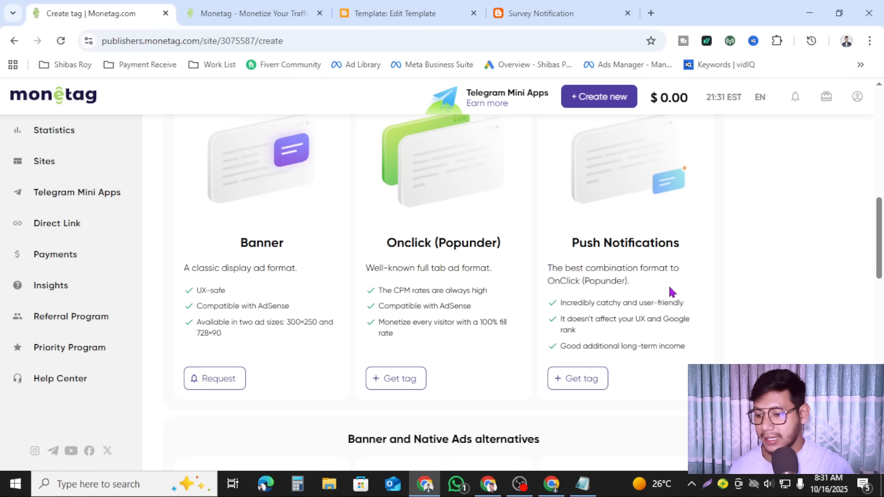
pyautogui.scroll(-10, 659, 295)
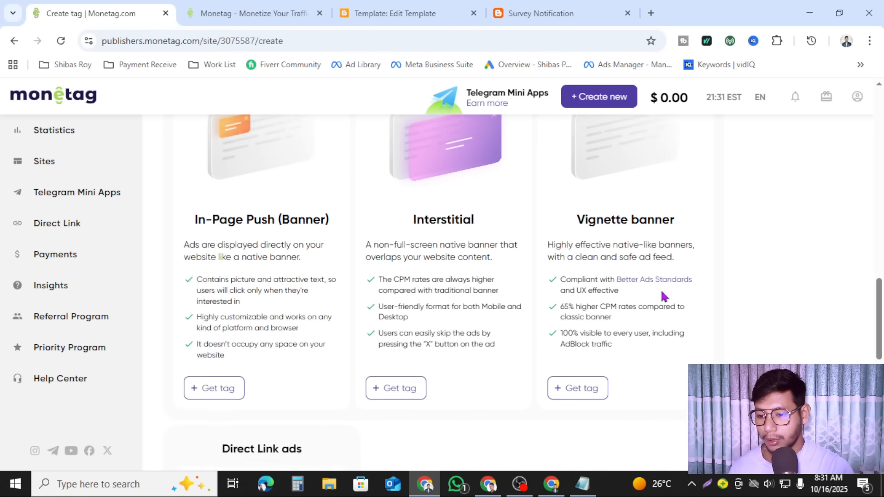
pyautogui.scroll(10, 391, 276)
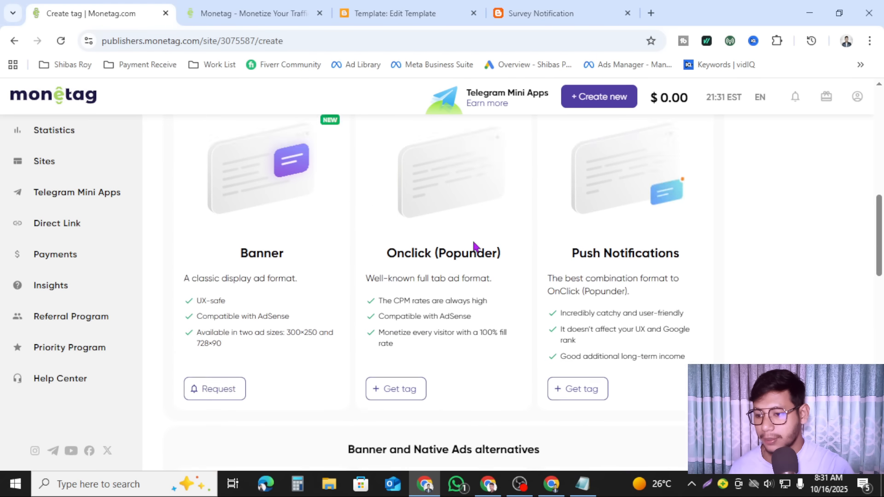
pyautogui.scroll(3, 540, 244)
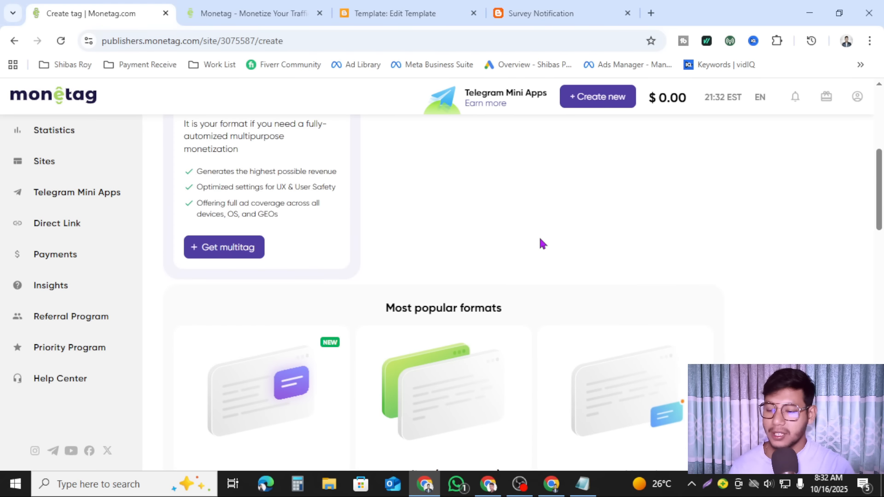
pyautogui.scroll(-4, 540, 243)
pyautogui.scroll(-1, 386, 344)
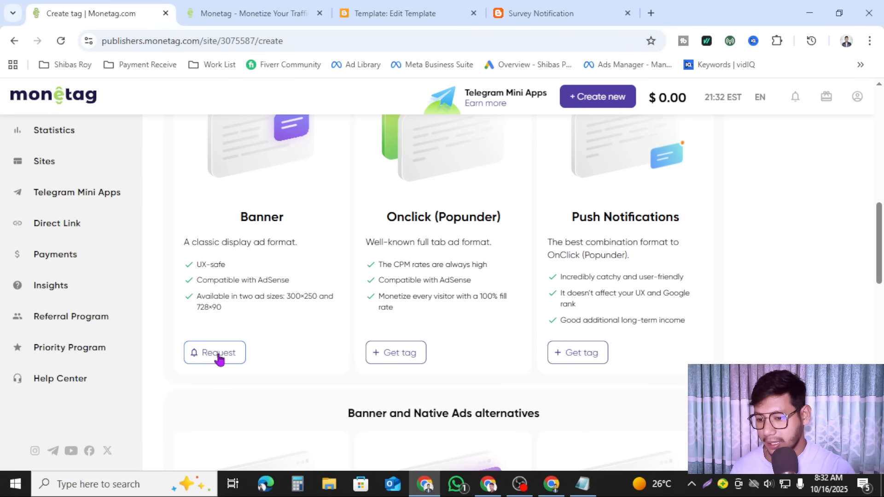
# Create an Onclick (Popunder) tag for the site and copy its JavaScript installation code.
pyautogui.click(393, 353)
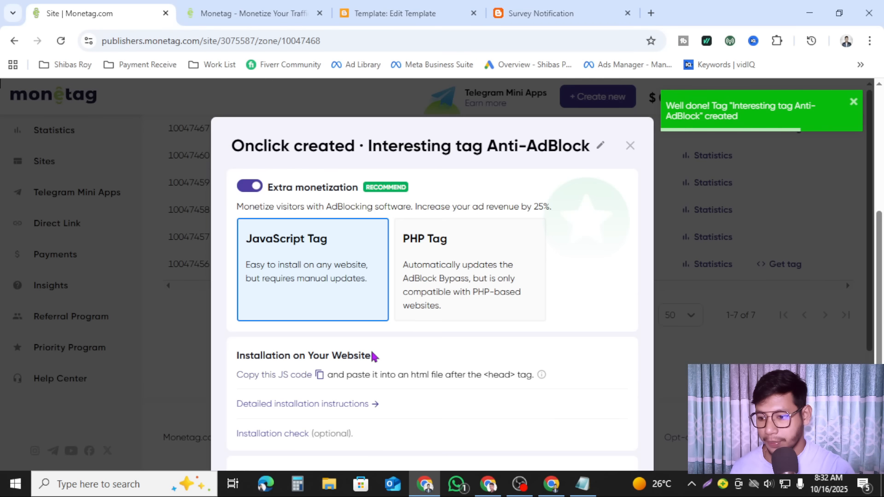
pyautogui.scroll(-3, 397, 352)
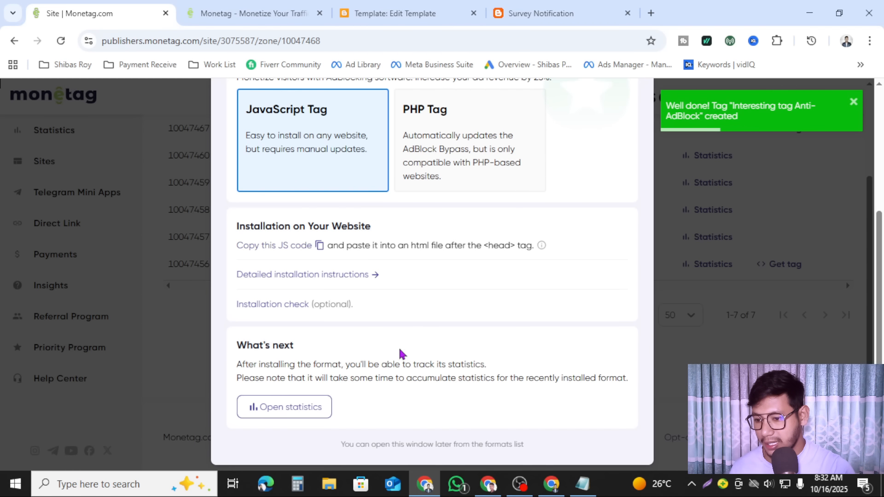
pyautogui.moveTo(281, 256)
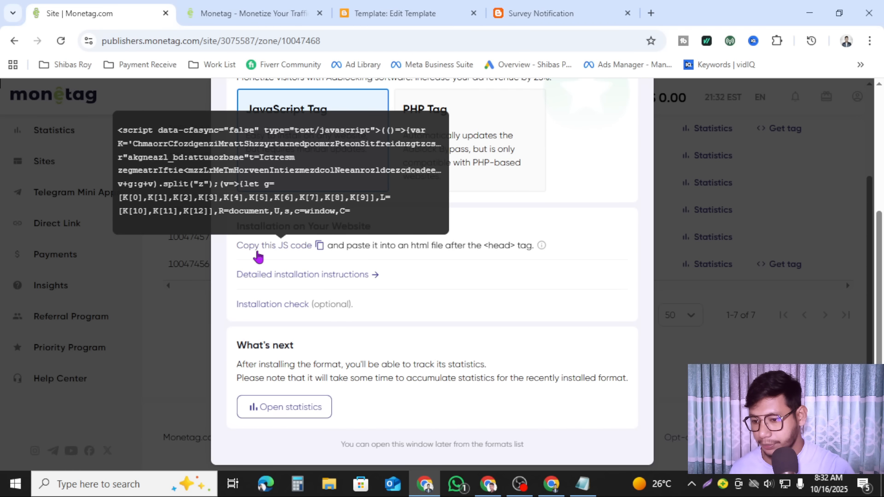
pyautogui.click(319, 246)
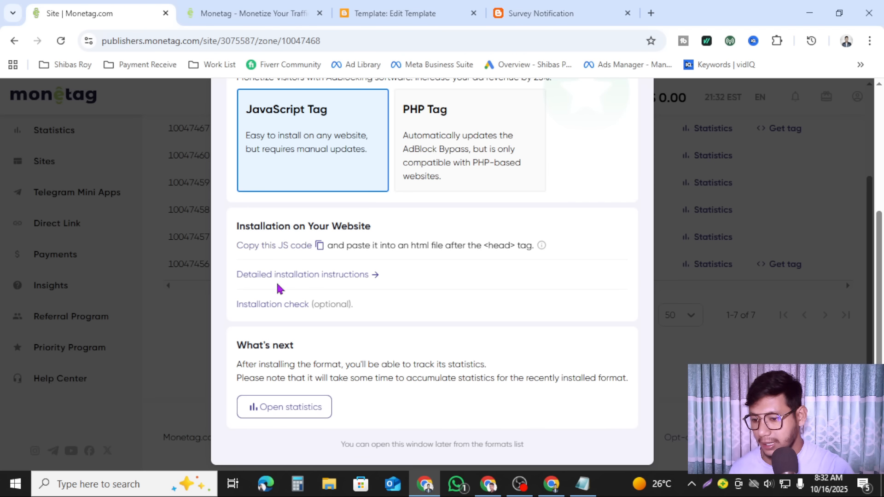
# Open the detailed installation instructions for the Onclick tag and read the JavaScript integration section.
pyautogui.click(368, 275)
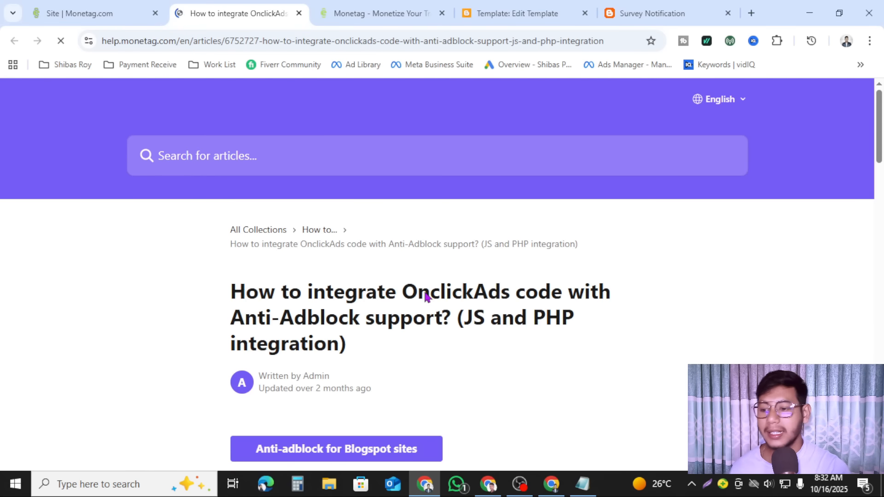
pyautogui.scroll(-12, 543, 282)
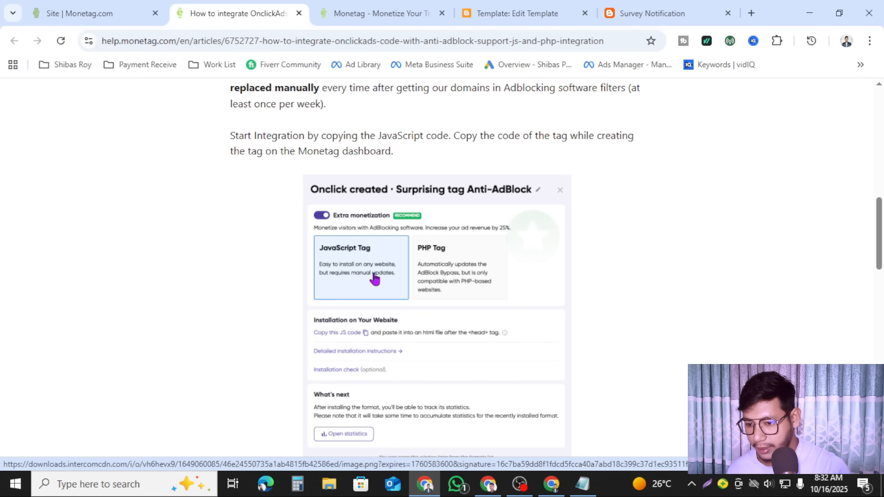
pyautogui.scroll(-3, 454, 269)
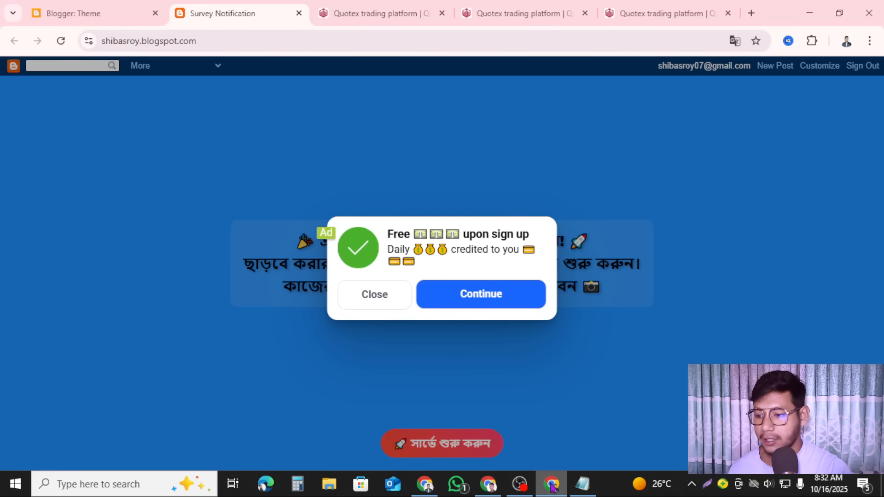
# Switch to the Blogger window, view the blog's Layout page, and return to the live survey page.
pyautogui.click(551, 484)
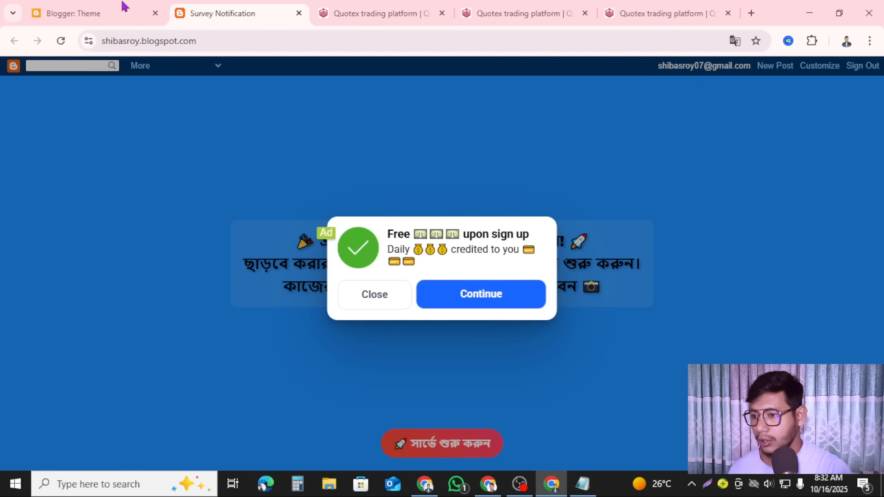
pyautogui.click(68, 6)
pyautogui.click(73, 265)
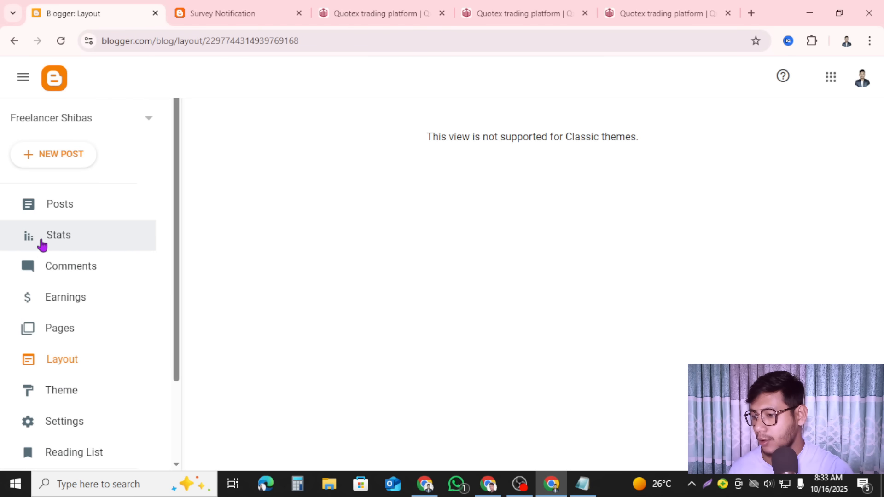
pyautogui.click(255, 9)
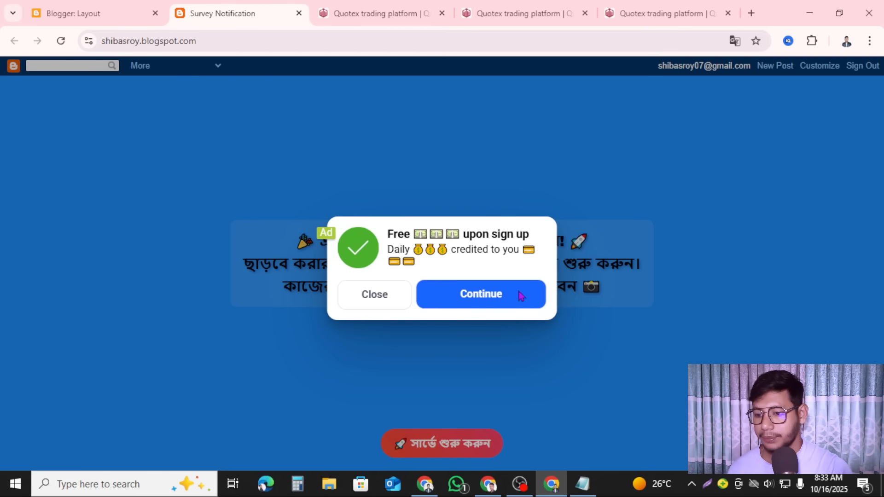